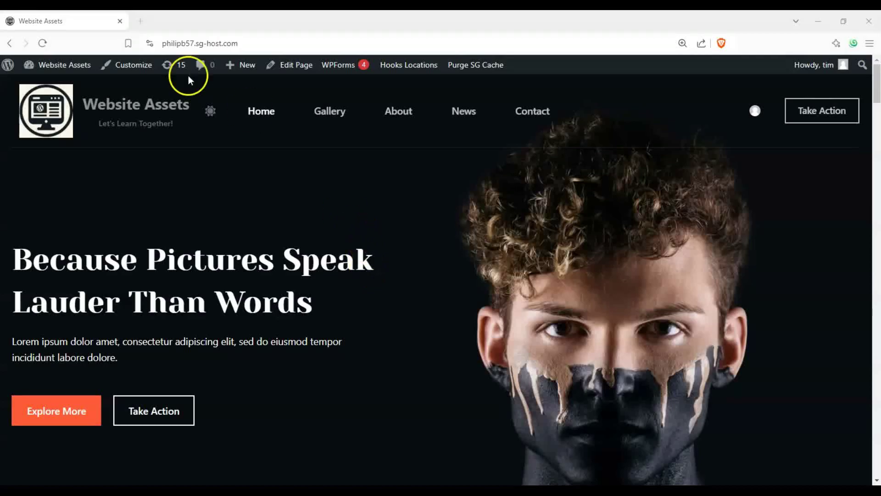
Step: Open the site's Customizer in a separate tab, place it ahead of the site's tab, and return to the site
middle_click(129, 64)
left_click(100, 19)
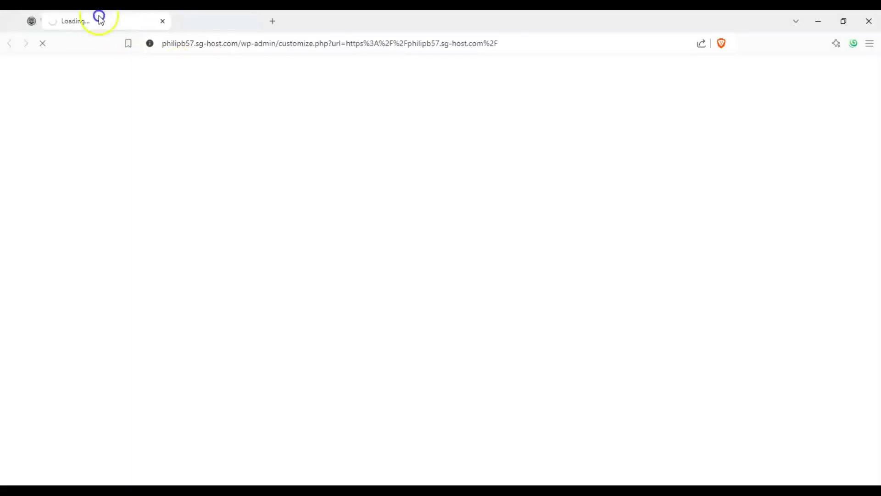
left_click_drag(100, 19, 97, 18)
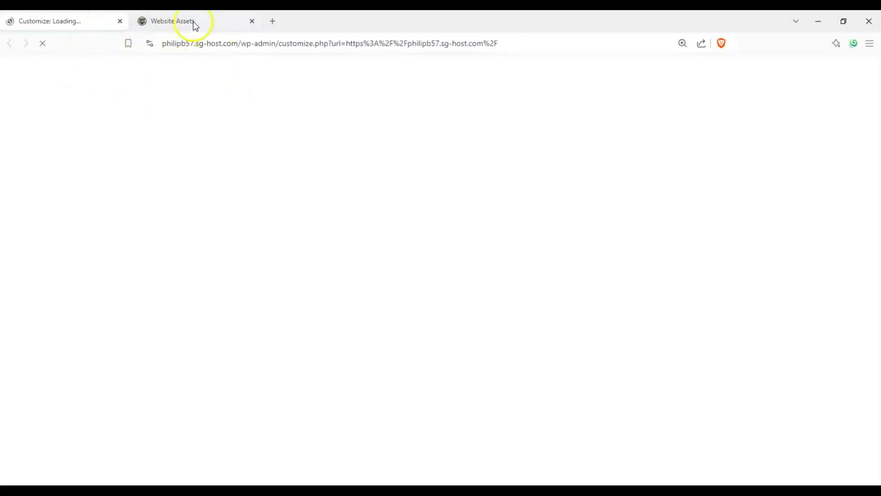
left_click(193, 22)
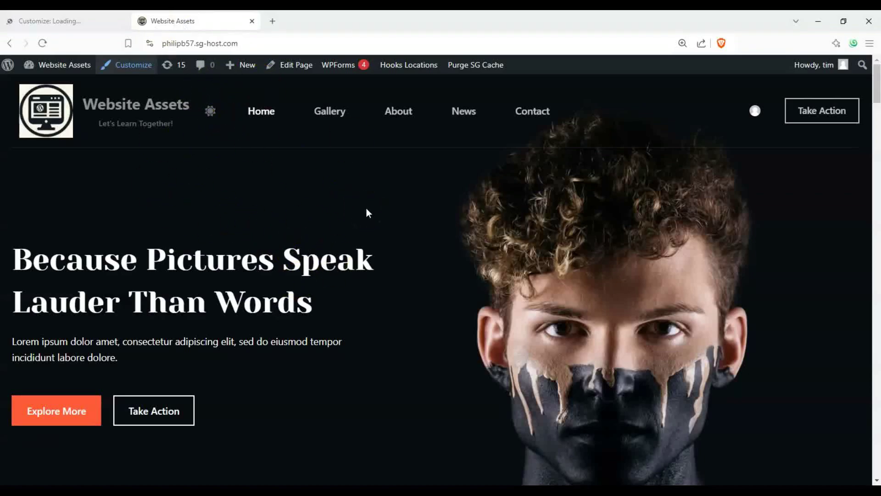
Step: Open the developer tools and display the homepage in the responsive mobile-size view
key("ctrl+shift+i")
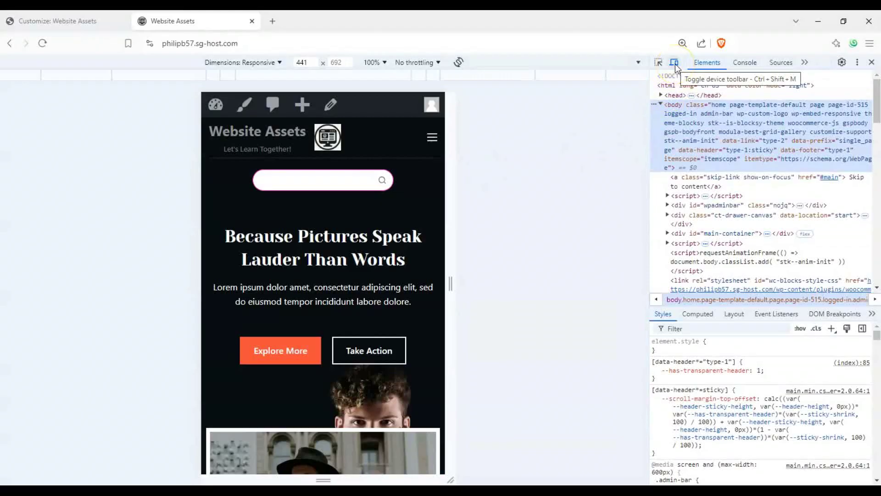
left_click(674, 63)
left_click(674, 63)
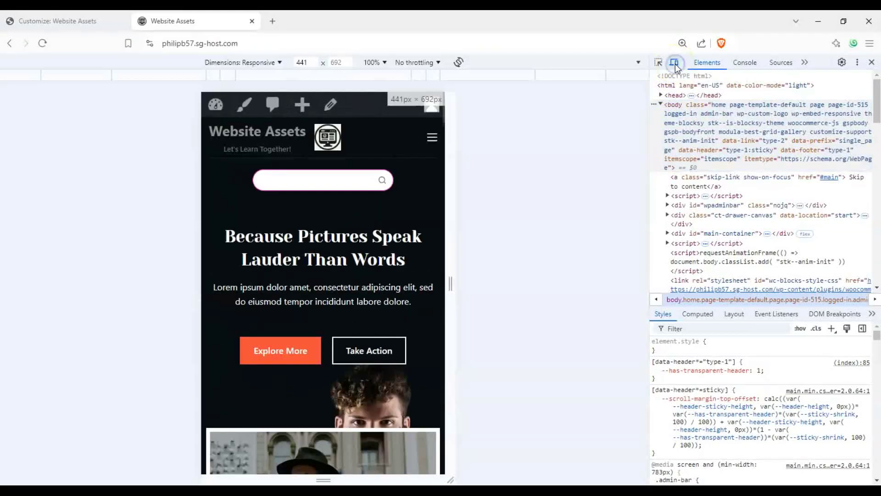
left_click(674, 63)
left_click(674, 63)
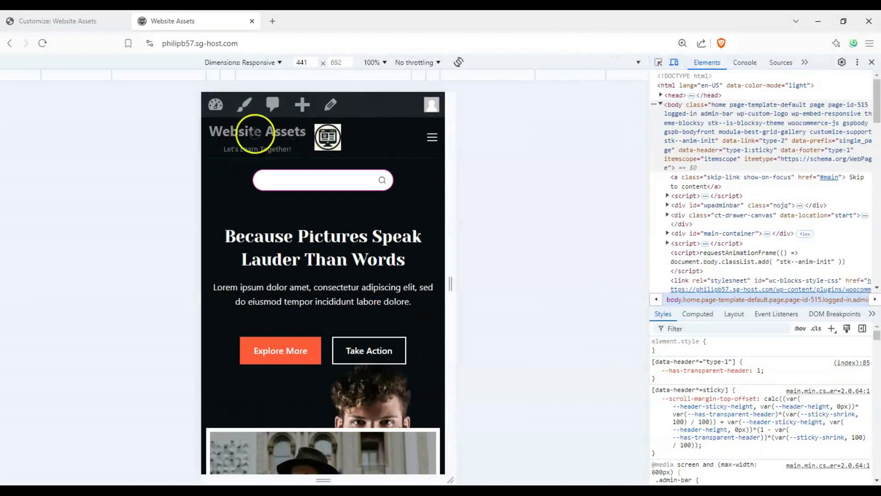
Step: Inspect the mobile header by opening and closing its off-canvas menu
left_click(430, 137)
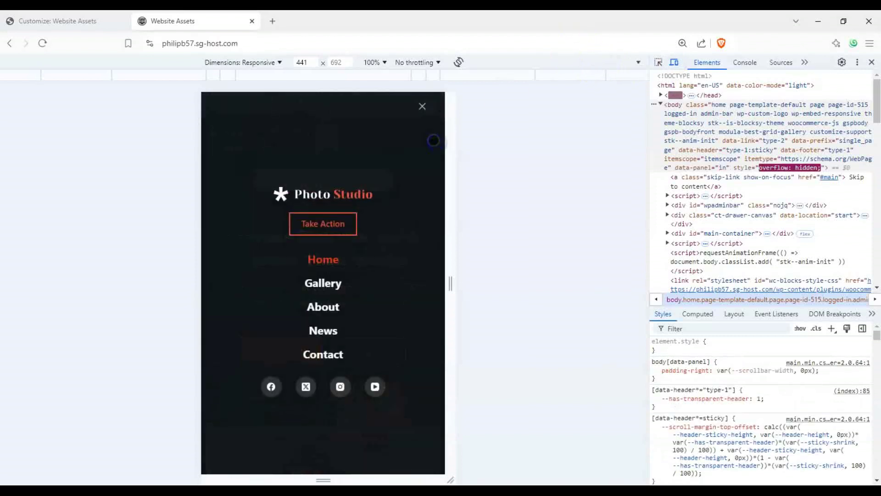
left_click(319, 189)
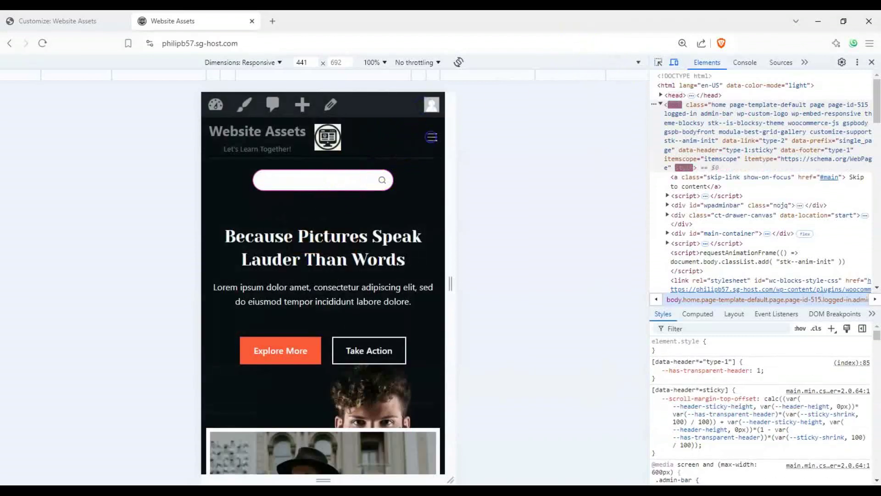
left_click(430, 137)
left_click(423, 106)
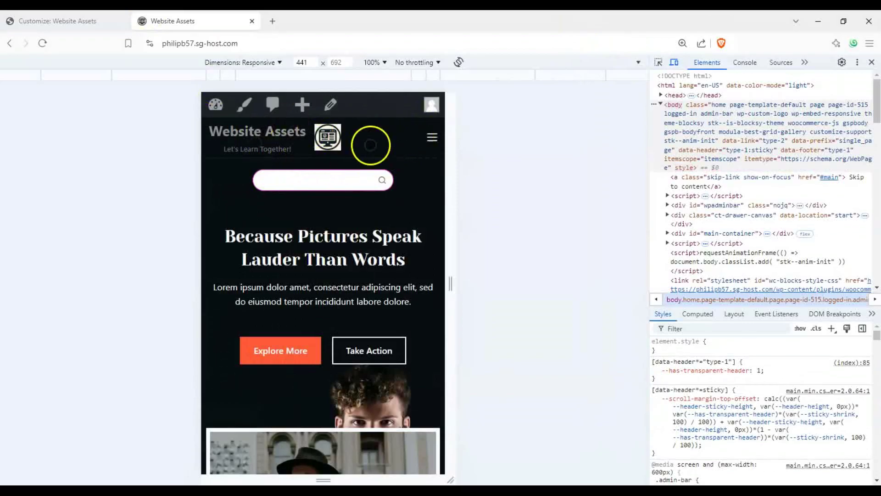
left_click(432, 137)
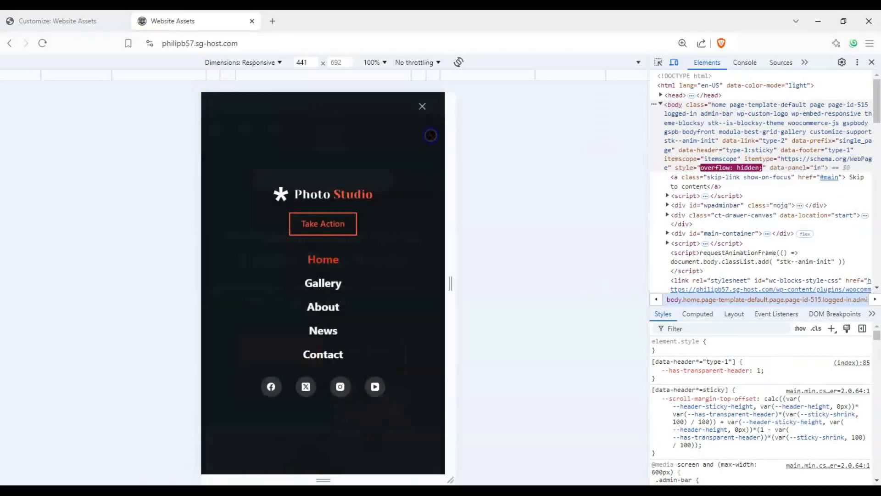
left_click(424, 105)
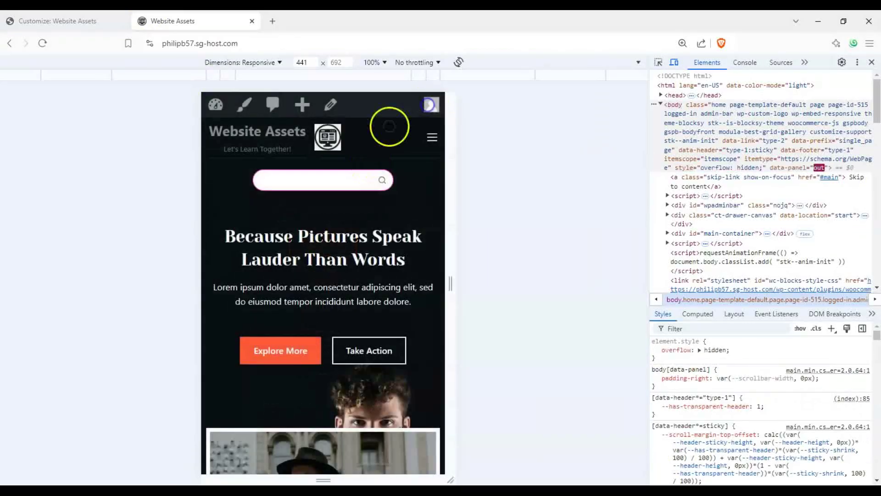
Step: In the Customizer's mobile view, open the header builder and remove the Search Box from the bottom row
left_click(75, 22)
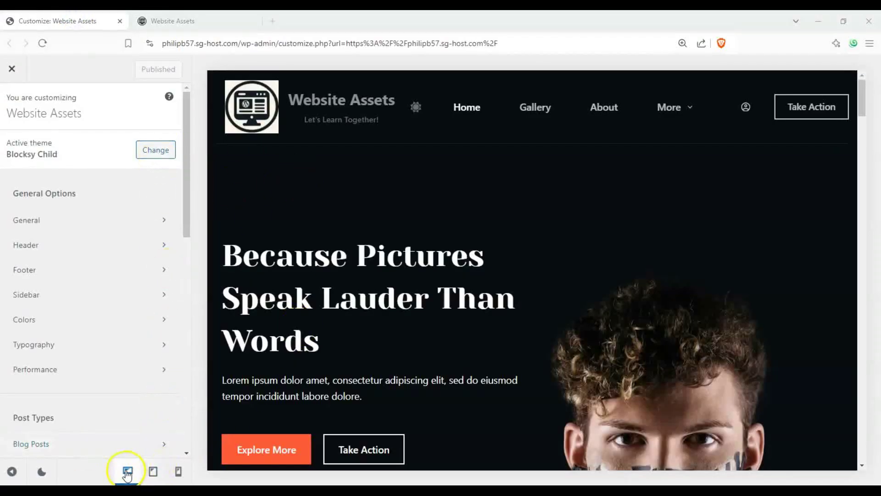
left_click(179, 472)
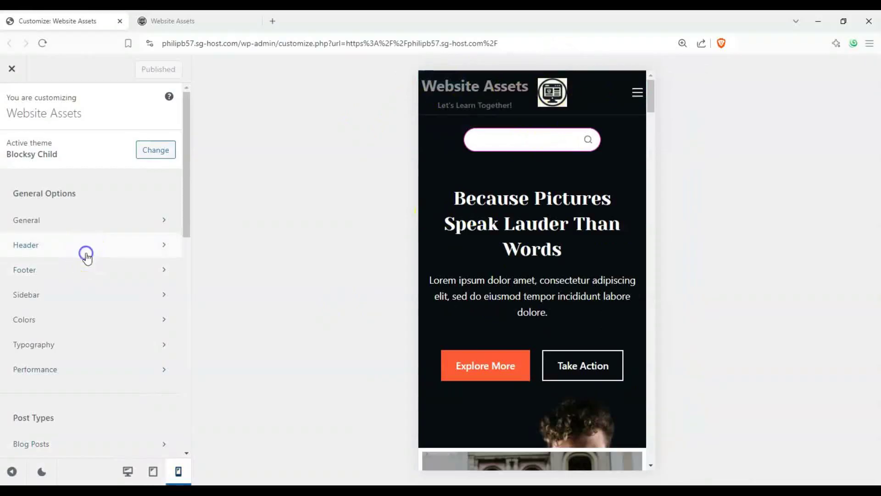
left_click(86, 253)
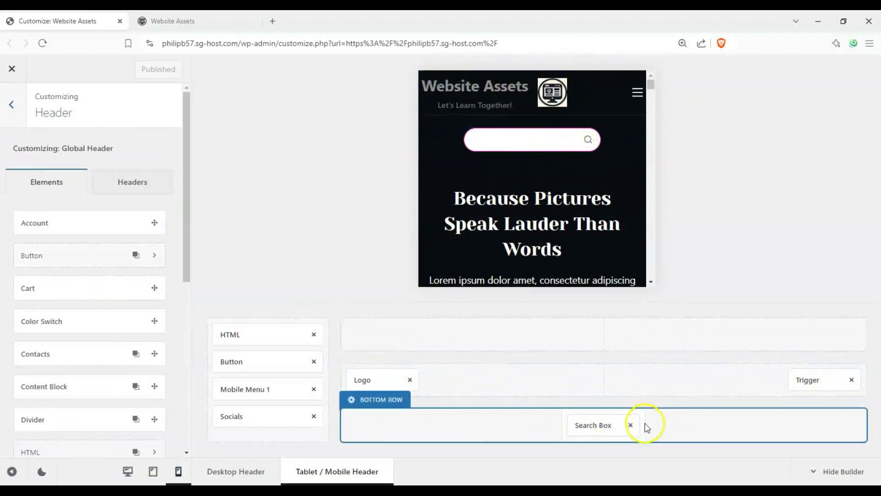
left_click(631, 425)
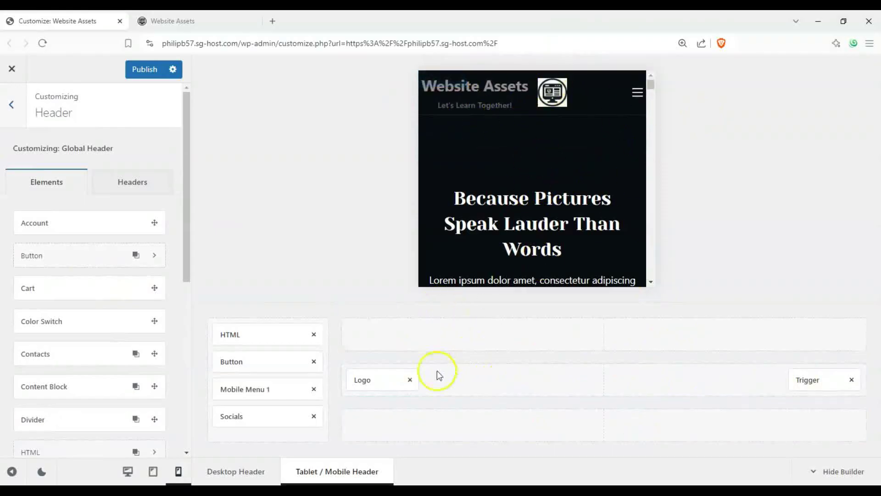
Step: Style the mobile header's Trigger with the Type 3 icon, 15 px icon size, Outline style and 8 px container spacing
left_click(812, 382)
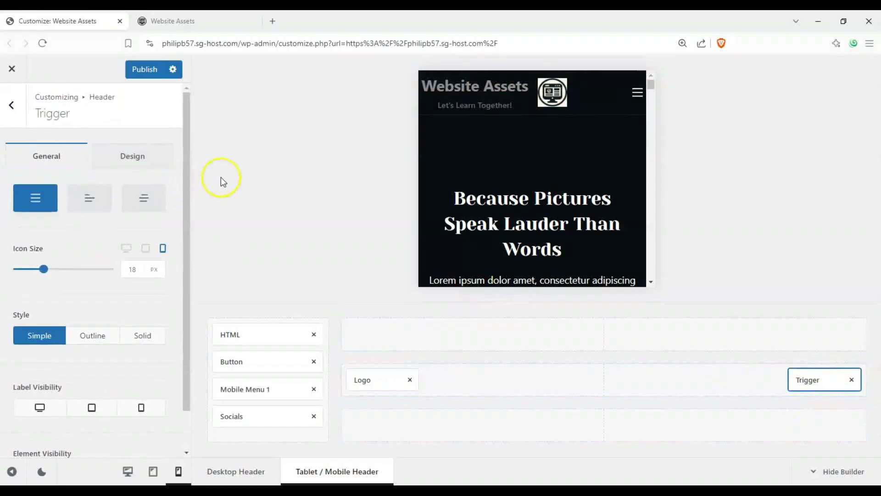
left_click(89, 200)
left_click(140, 201)
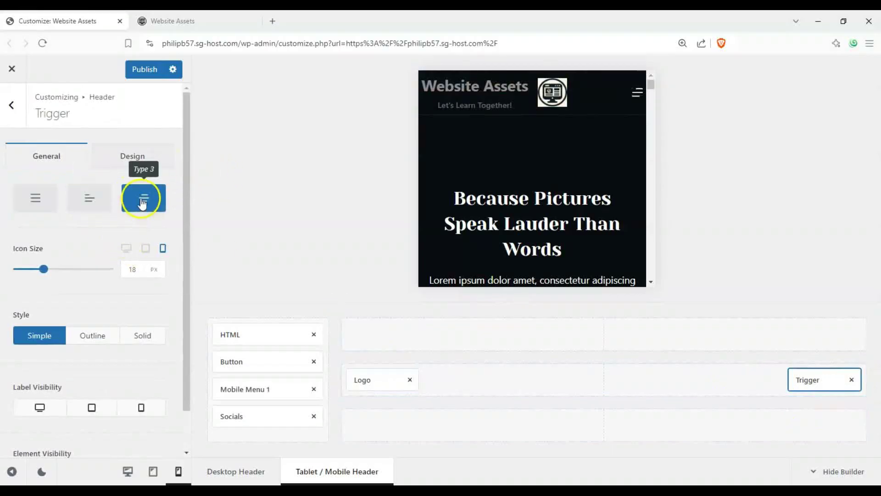
left_click(90, 336)
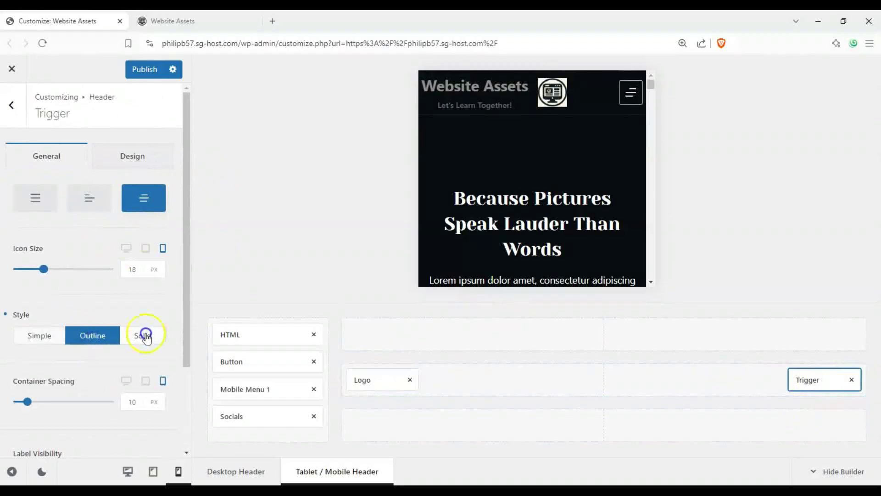
left_click(145, 337)
left_click(92, 336)
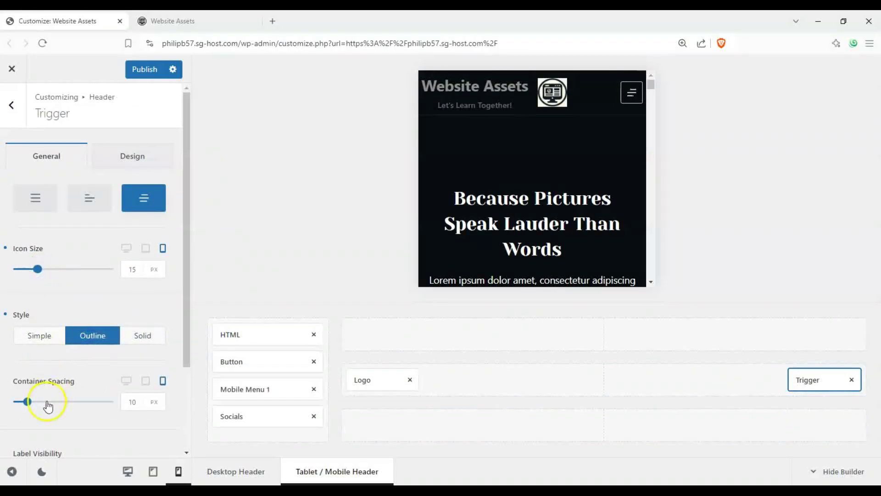
left_click_drag(49, 407, 53, 401)
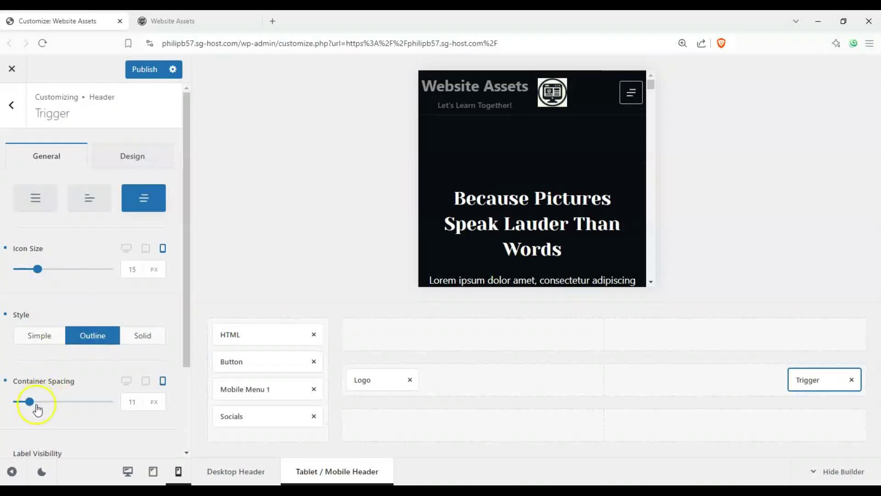
Step: Try showing the Trigger's label on mobile, then hide it again
scroll(82, 427, "down", 3)
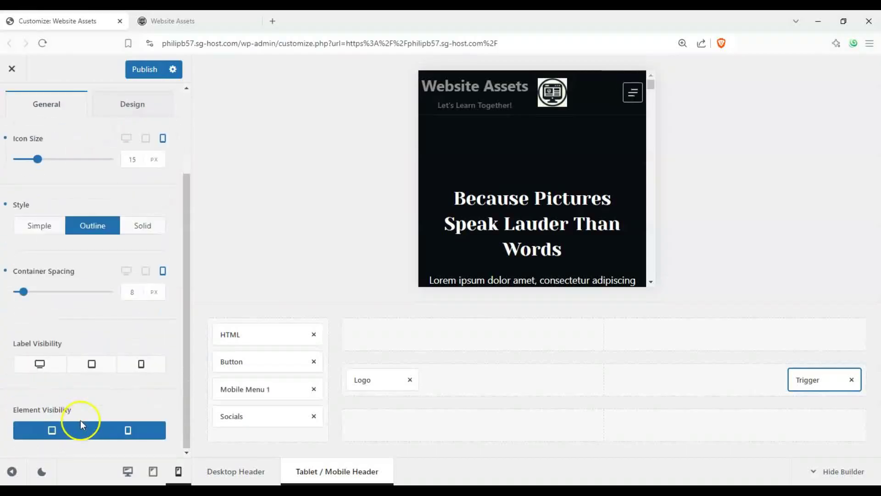
scroll(72, 398, "up", 1)
left_click(138, 403)
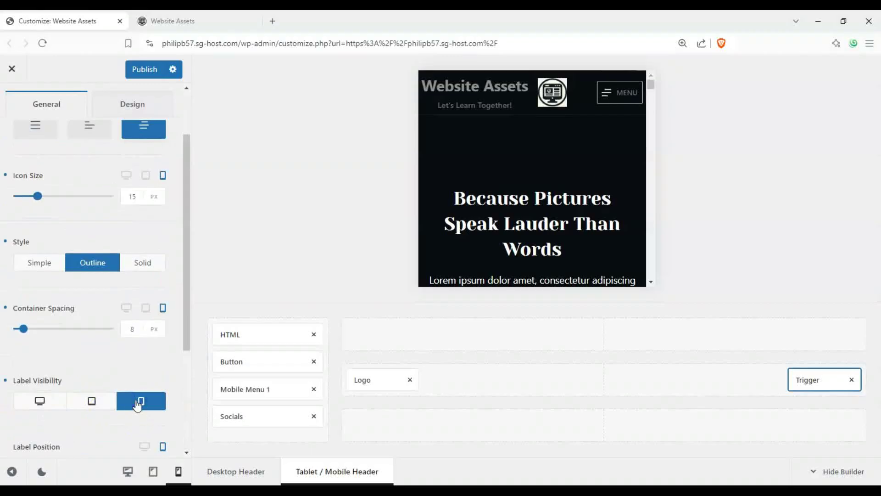
left_click(137, 403)
left_click(137, 402)
left_click(137, 402)
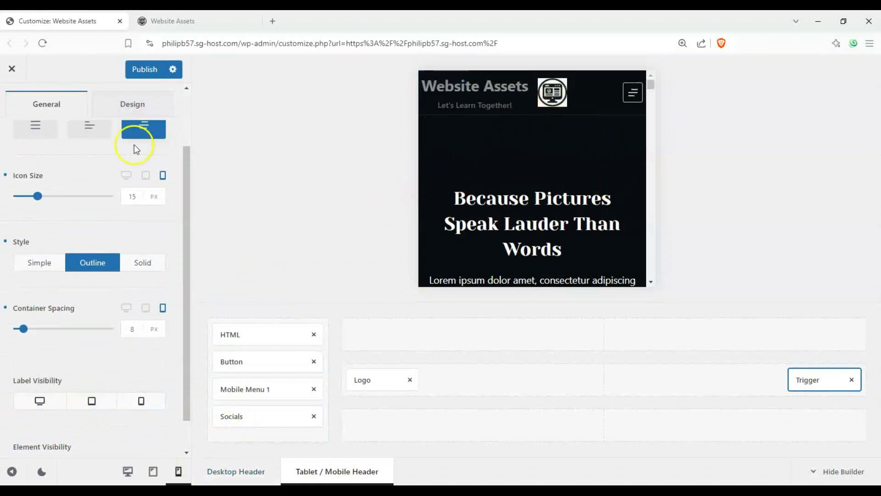
scroll(134, 159, "up", 2)
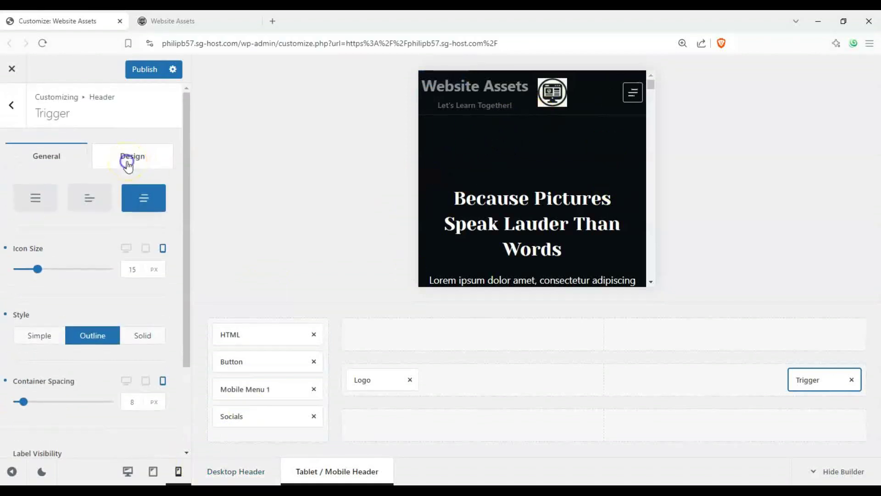
left_click(128, 163)
left_click(71, 164)
left_click(6, 115)
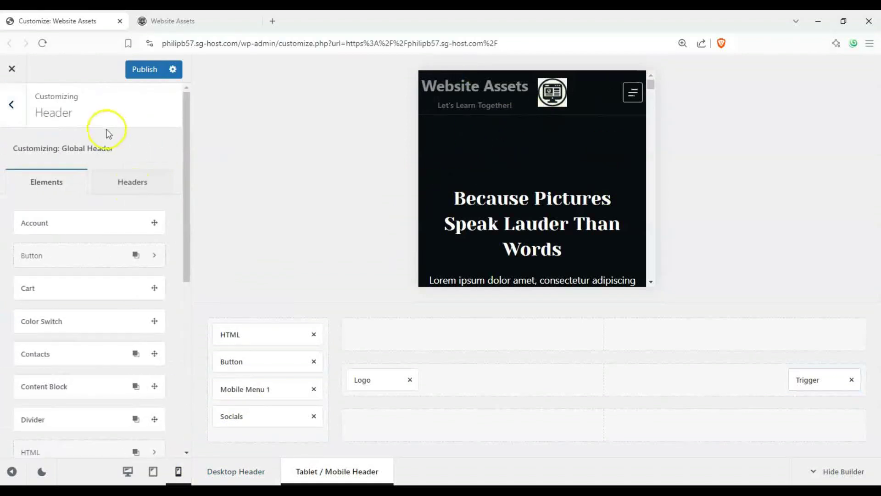
scroll(76, 283, "down", 9)
scroll(93, 372, "up", 9)
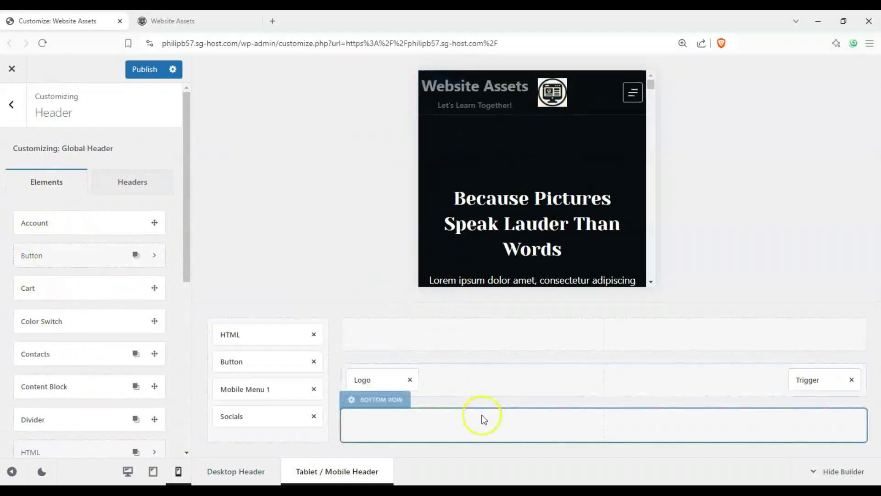
Step: Turn off the site title and site tagline in the header's Logo element and check the header in the mobile preview
left_click(389, 380)
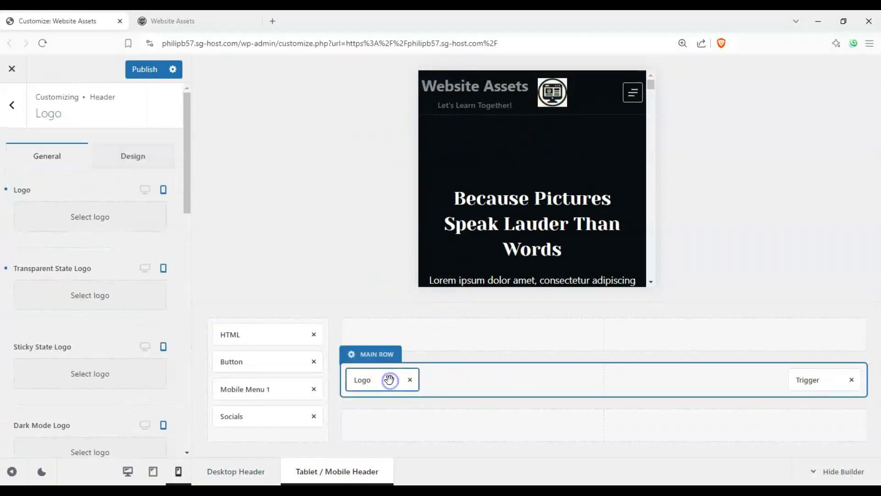
left_click_drag(188, 198, 184, 316)
left_click(151, 280)
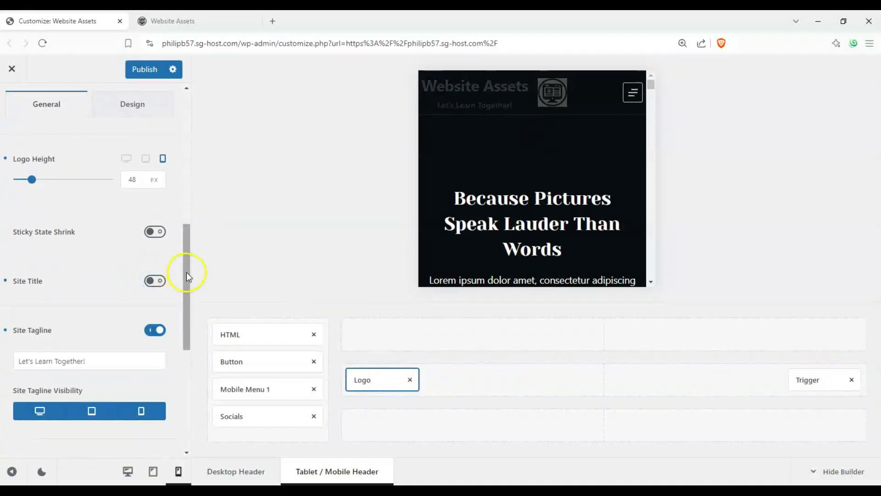
left_click(153, 333)
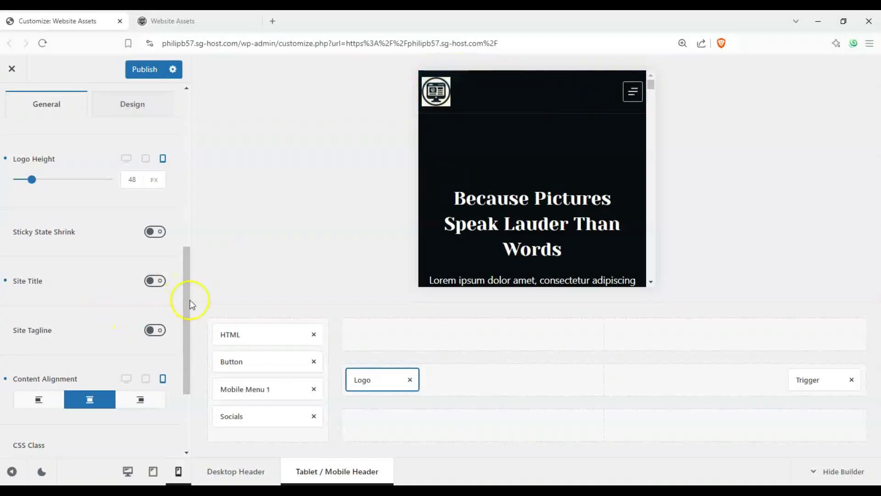
left_click_drag(191, 299, 181, 147)
left_click(19, 113)
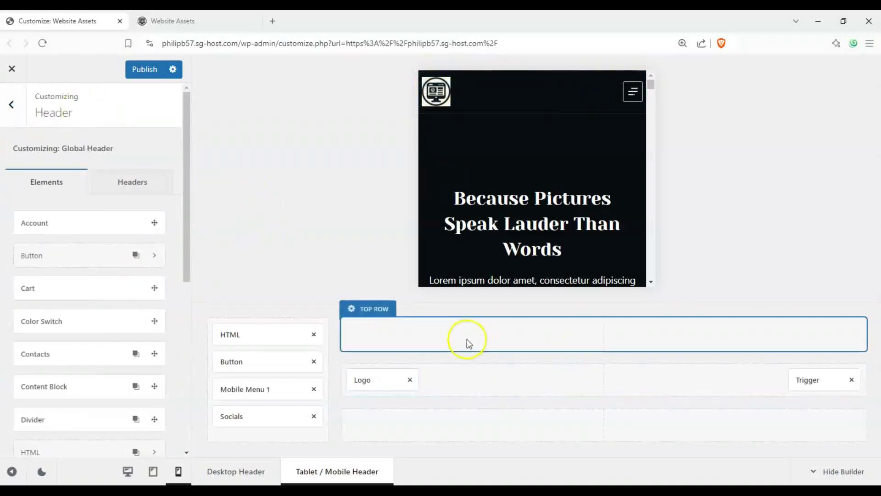
scroll(456, 214, "down", 4)
scroll(456, 215, "up", 4)
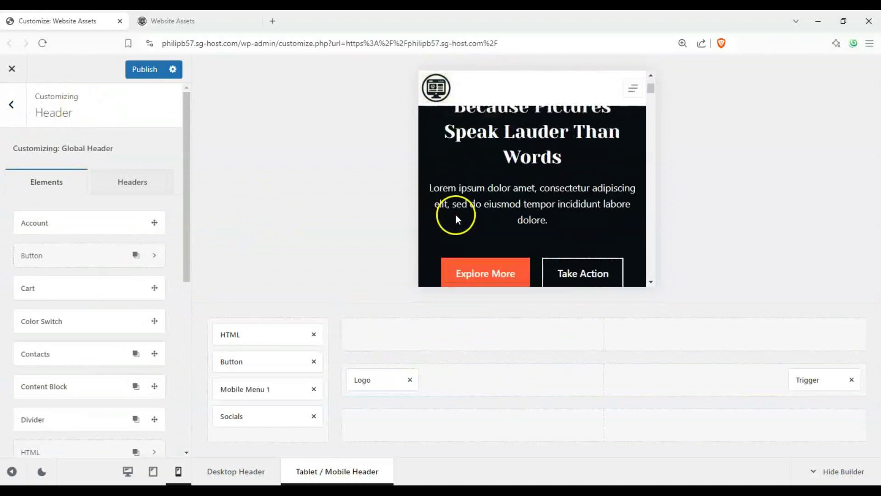
Step: Move the Socials element from the off-canvas area to the centre of the mobile header's top row
scroll(94, 275, "down", 5)
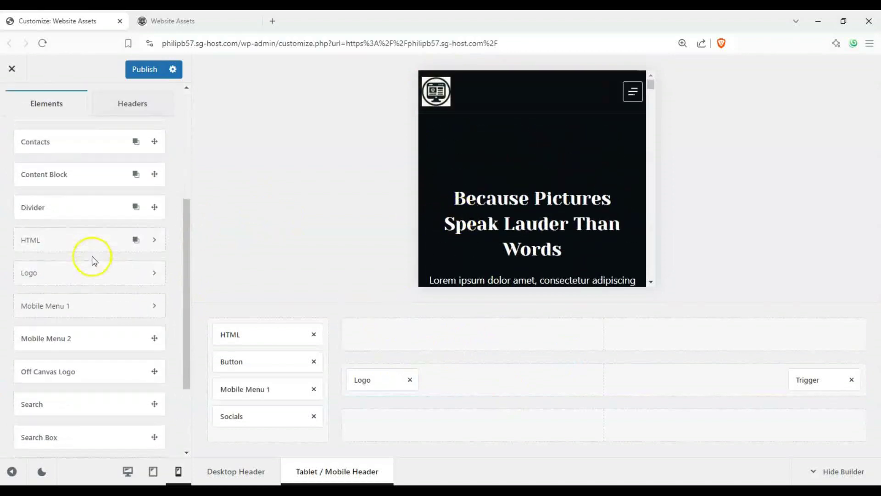
scroll(121, 305, "down", 1)
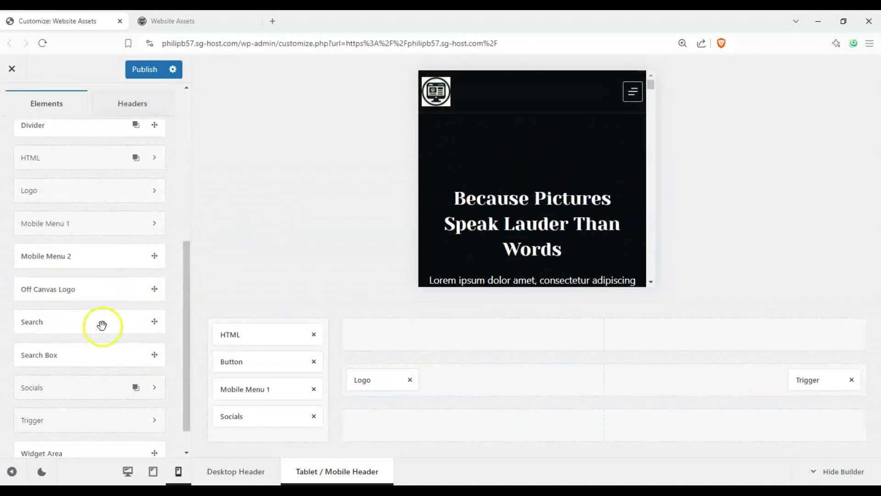
scroll(98, 324, "down", 1)
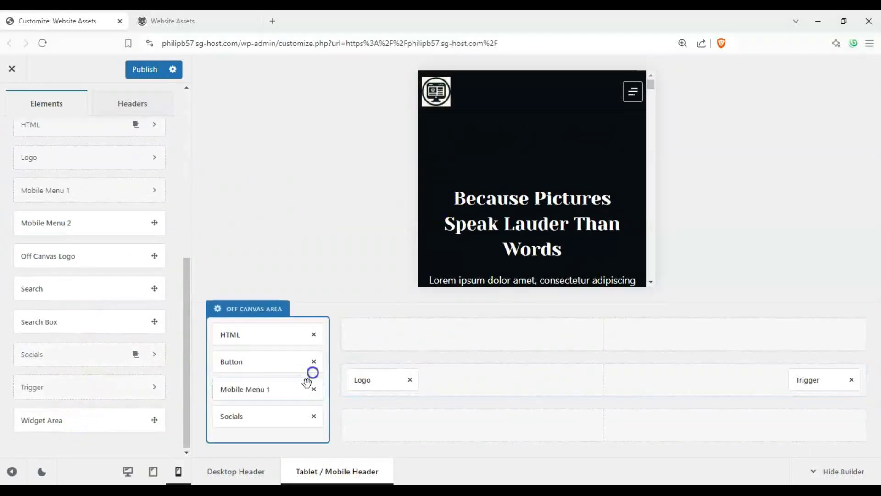
left_click_drag(337, 403, 612, 330)
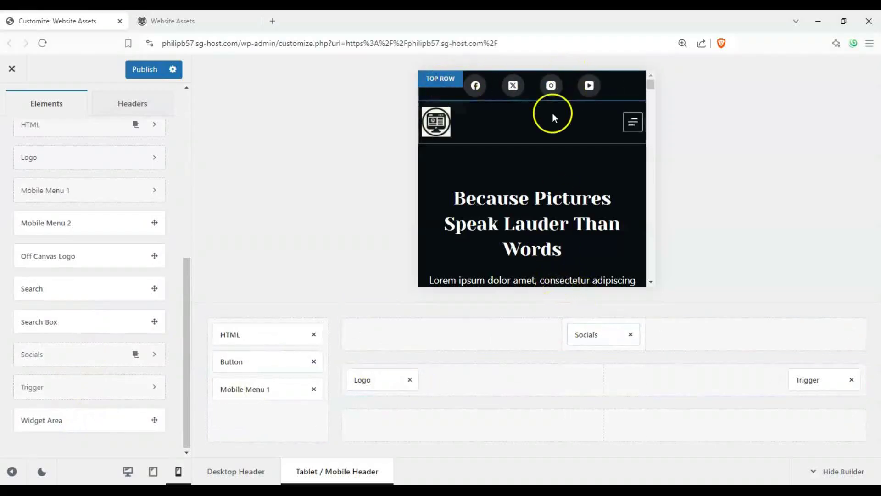
Step: Try placing a Content Block in the centre of the mobile header's bottom row, showing the test hook, and check the preview
scroll(562, 152, "down", 3)
scroll(562, 152, "up", 3)
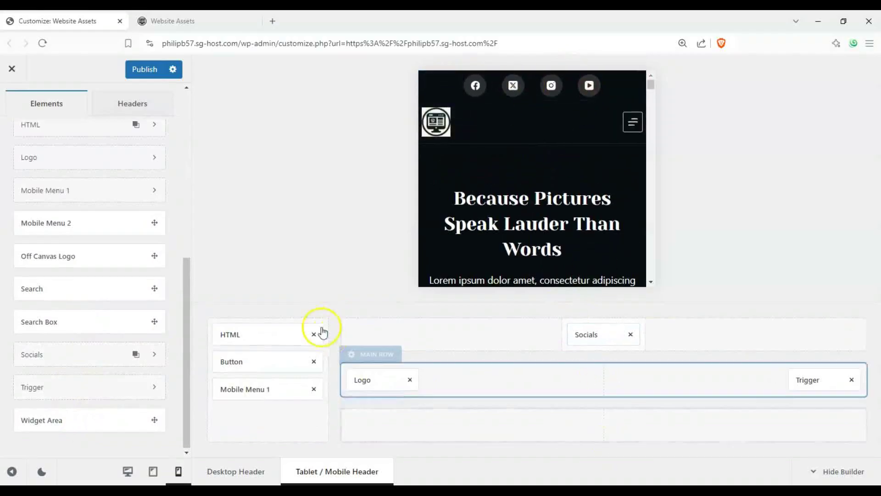
scroll(100, 350, "up", 1)
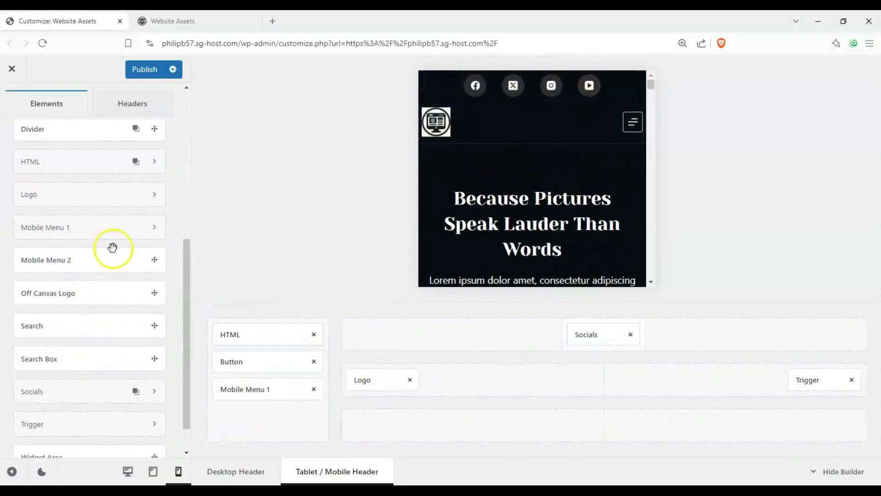
scroll(92, 268, "up", 4)
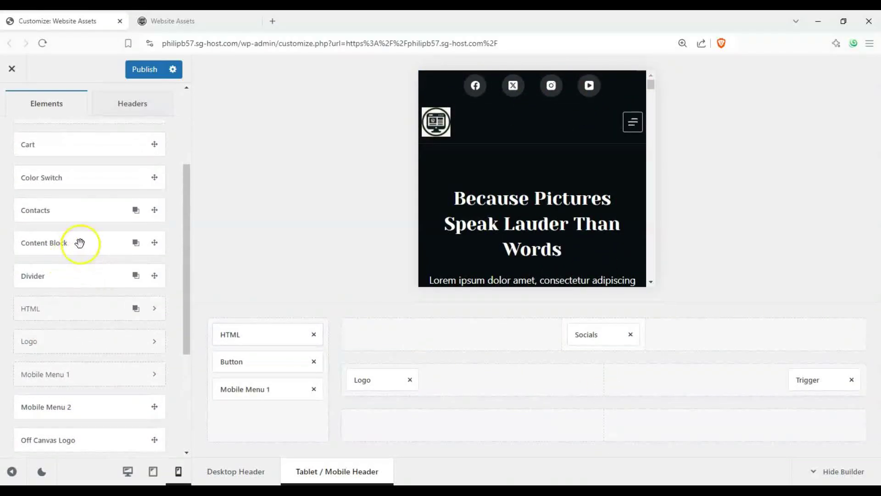
left_click_drag(61, 243, 598, 429)
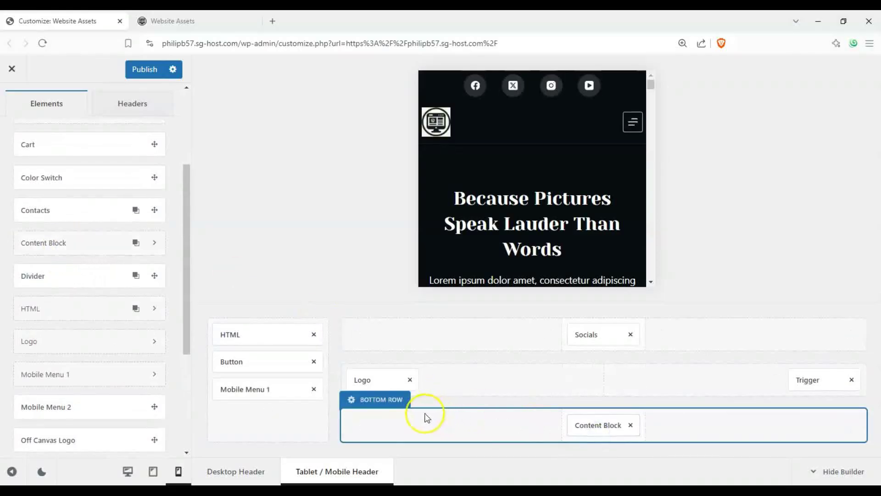
left_click(591, 430)
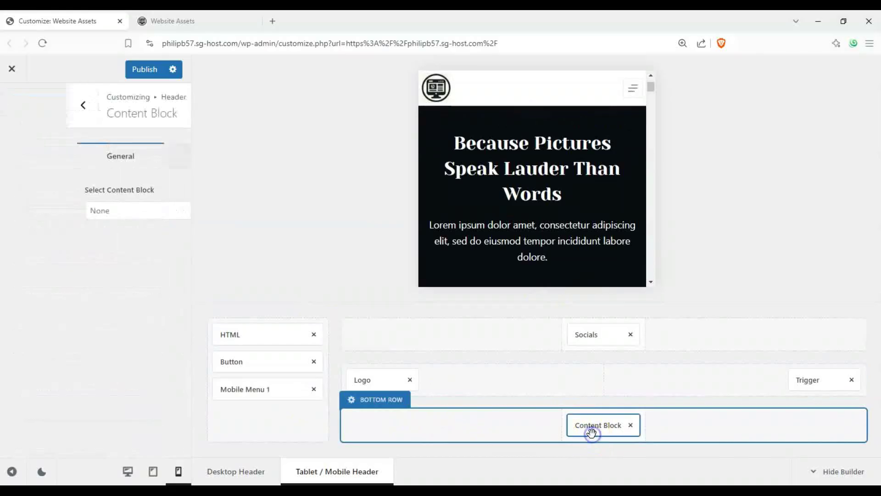
left_click(114, 215)
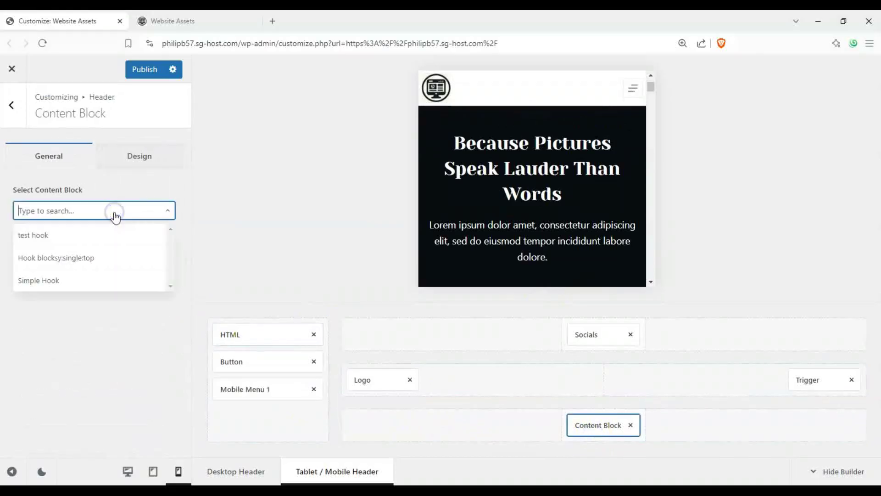
left_click(116, 236)
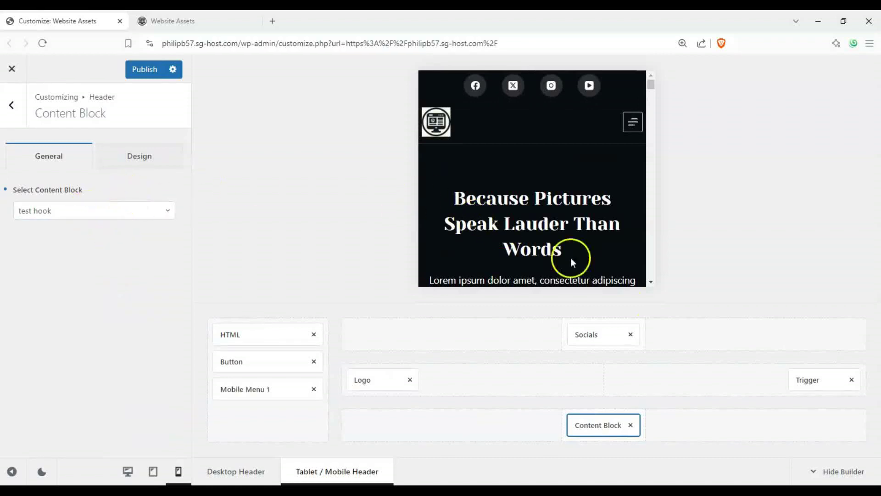
left_click(442, 131)
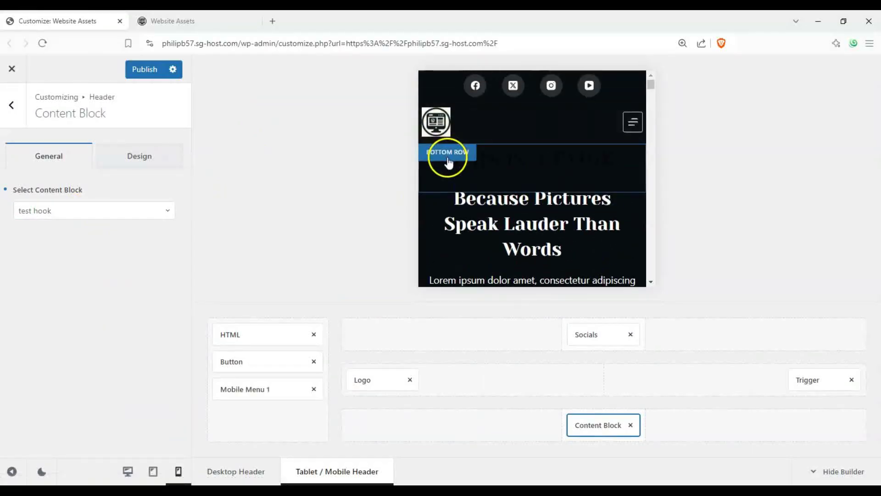
scroll(530, 197, "down", 5)
scroll(528, 197, "up", 5)
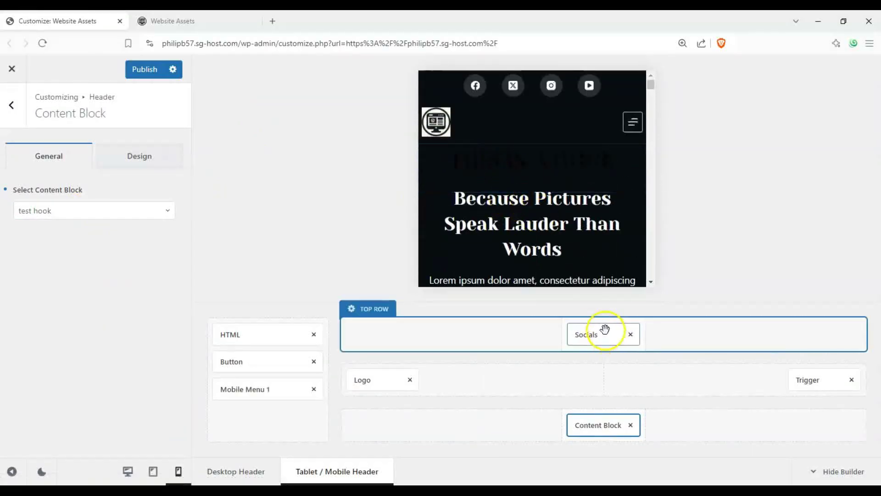
Step: Try the Simple Hook in the Content Block, then remove the block from the bottom row
left_click(110, 211)
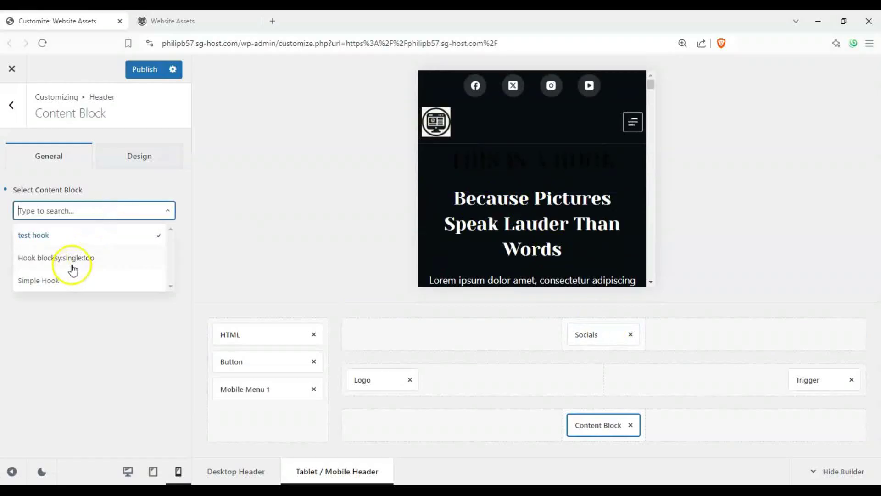
left_click(68, 279)
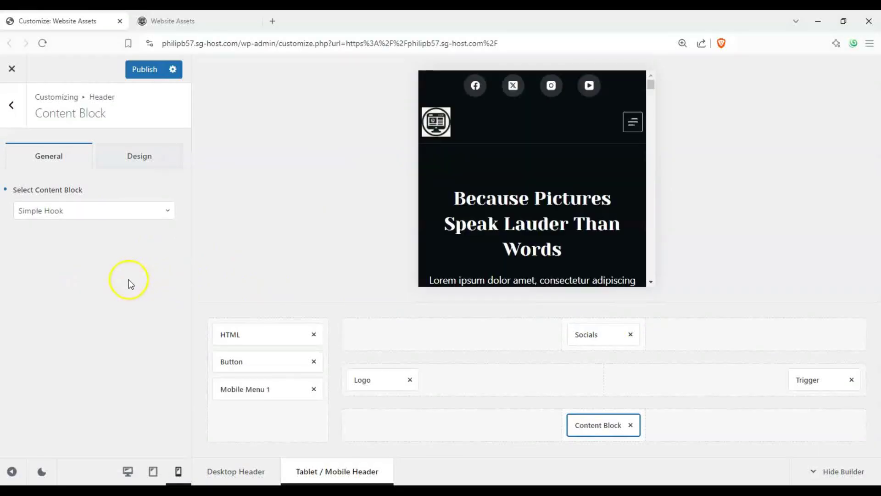
scroll(454, 157, "down", 3)
scroll(450, 166, "up", 3)
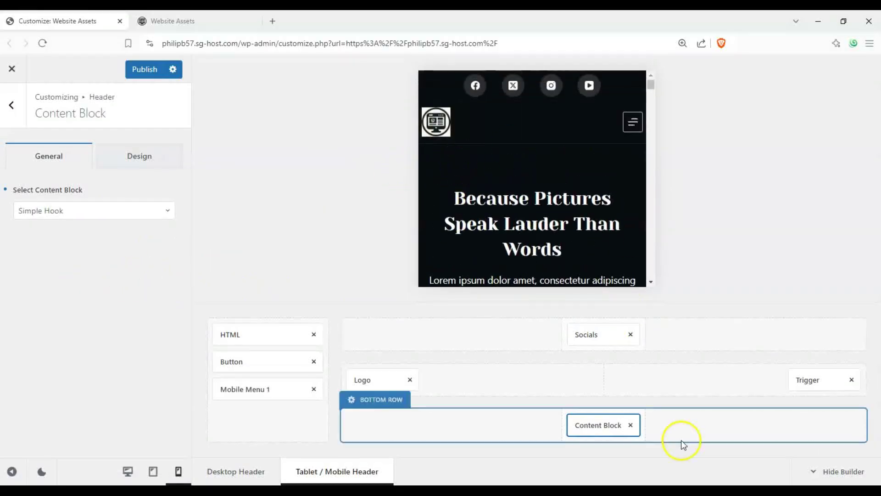
left_click(631, 426)
Step: Fill the mobile header's bottom row with Cart at the left, Account in the centre and Color Switch at the right
scroll(78, 280, "down", 3)
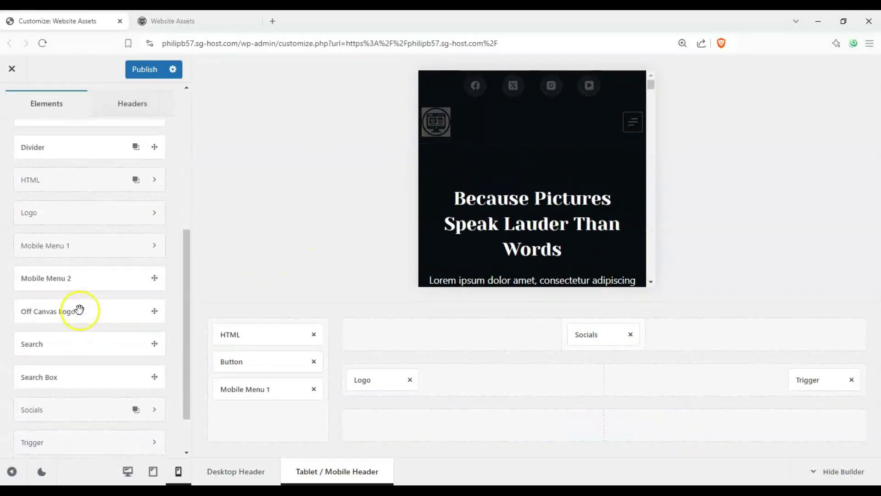
scroll(72, 321, "up", 2)
scroll(72, 329, "down", 3)
scroll(65, 325, "up", 6)
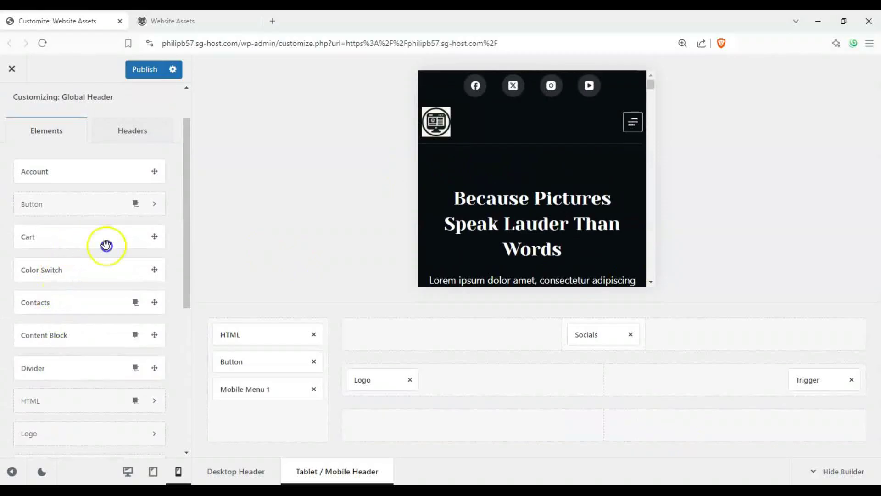
left_click_drag(106, 246, 381, 425)
left_click_drag(70, 174, 614, 421)
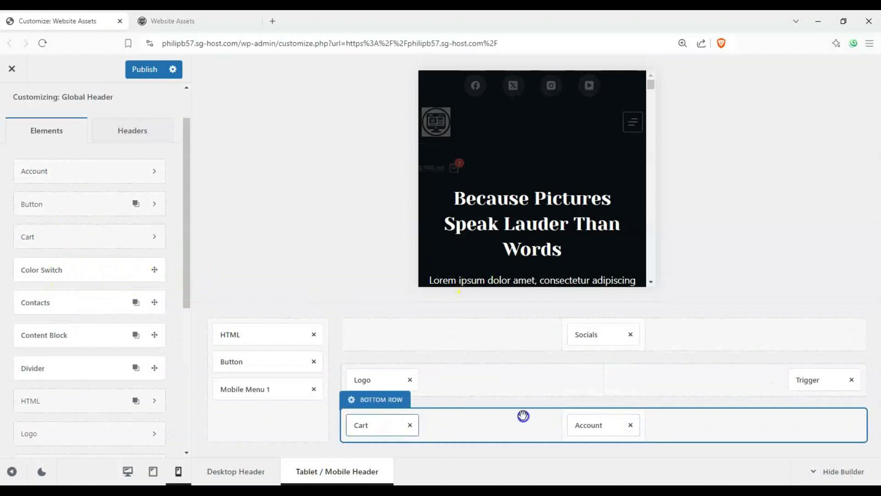
mouse_move(381, 424)
left_mouse_down()
mouse_move(641, 421)
mouse_move(385, 427)
left_mouse_up()
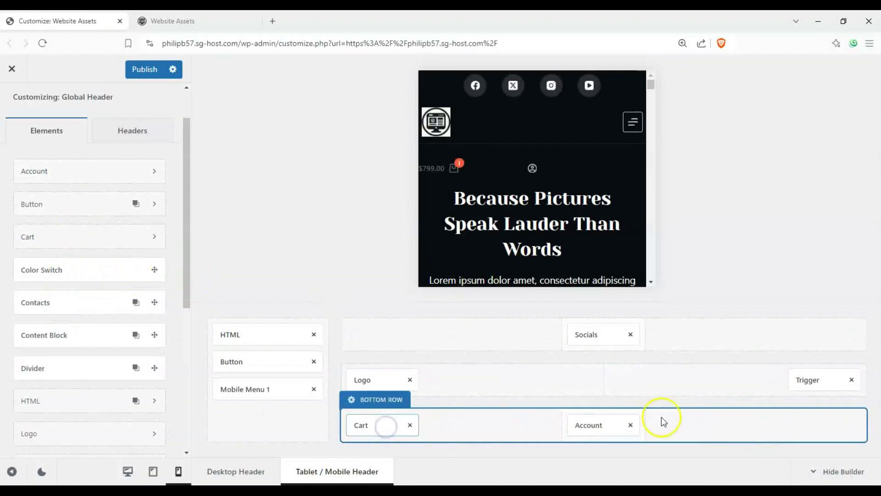
left_click_drag(76, 266, 842, 421)
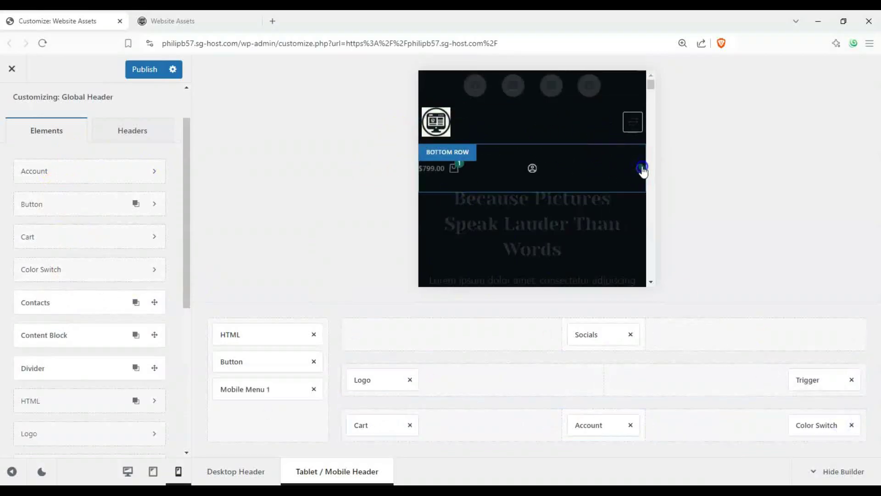
Step: Check the bottom row's cart, account and color switch elements in the mobile preview
scroll(605, 178, "down", 4)
right_click(602, 181)
left_click(585, 178)
scroll(585, 178, "up", 4)
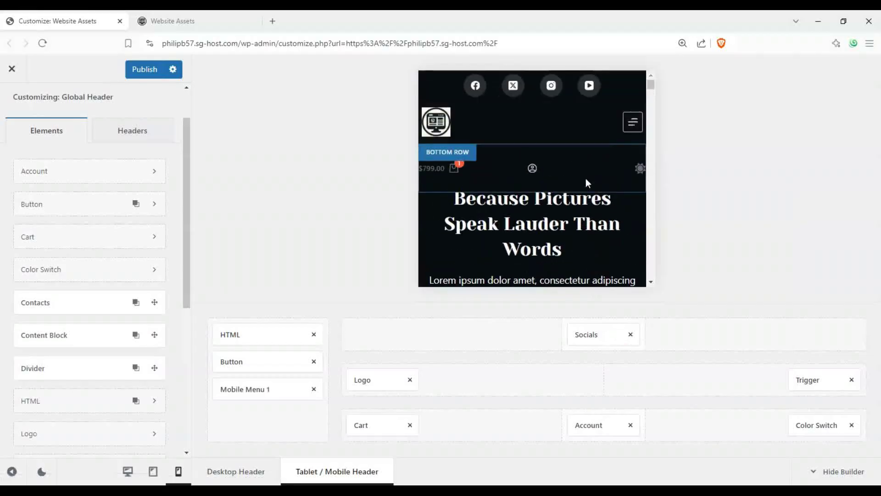
scroll(584, 179, "down", 5)
scroll(584, 178, "up", 5)
left_click(527, 158)
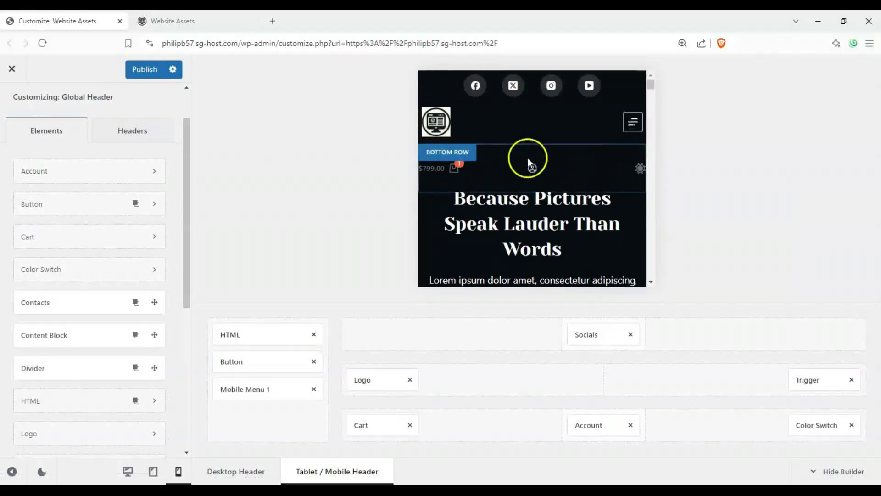
Step: Open the Global Header's settings and try several of its sticky row layouts
left_click(152, 140)
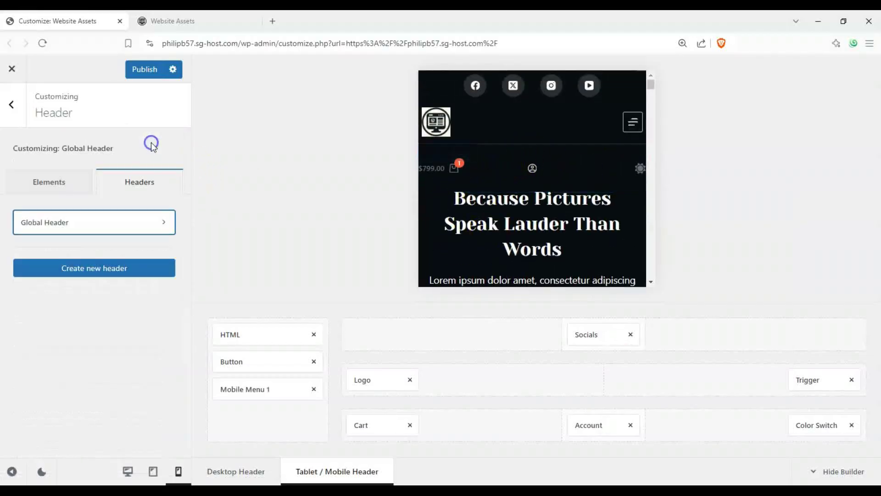
left_click(136, 236)
left_click(156, 237)
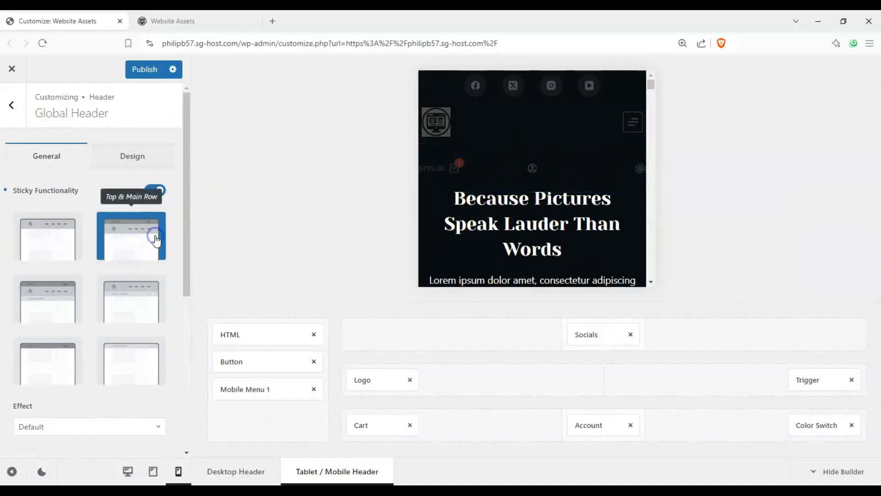
left_click(127, 308)
left_click(115, 354)
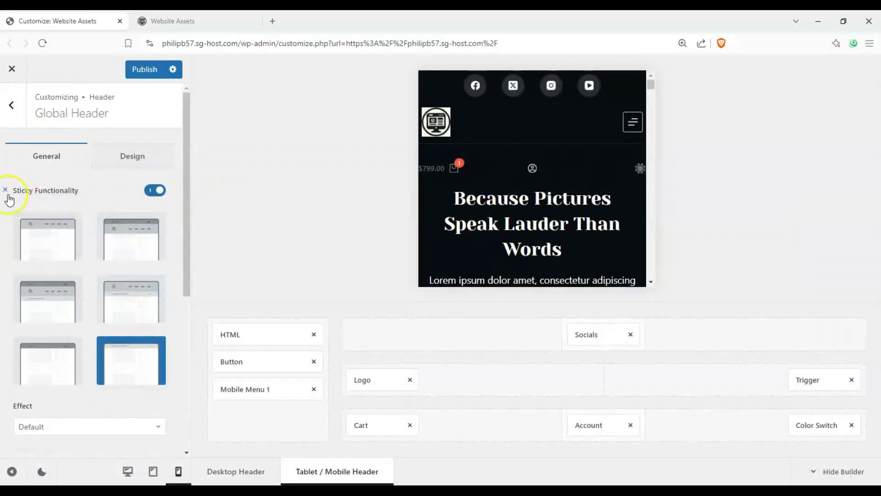
Step: Try the Top & Main Row sticky option and check how the header behaves in the mobile preview
left_click(49, 244)
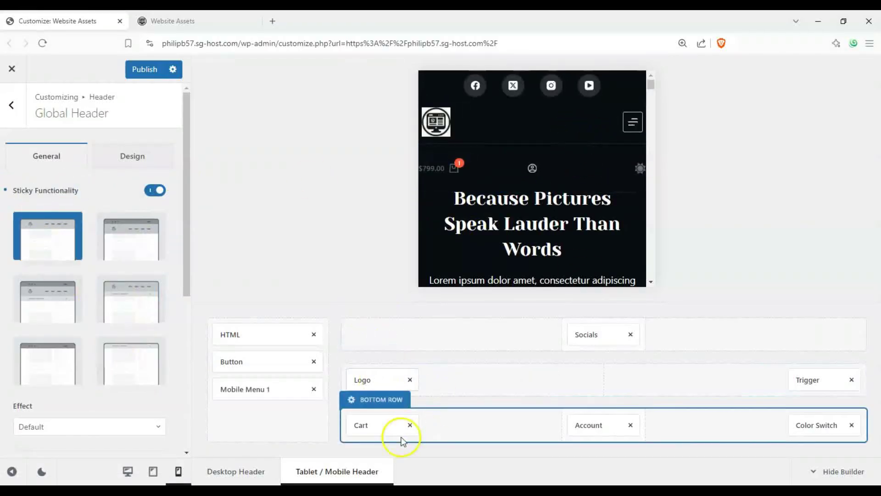
left_click(117, 251)
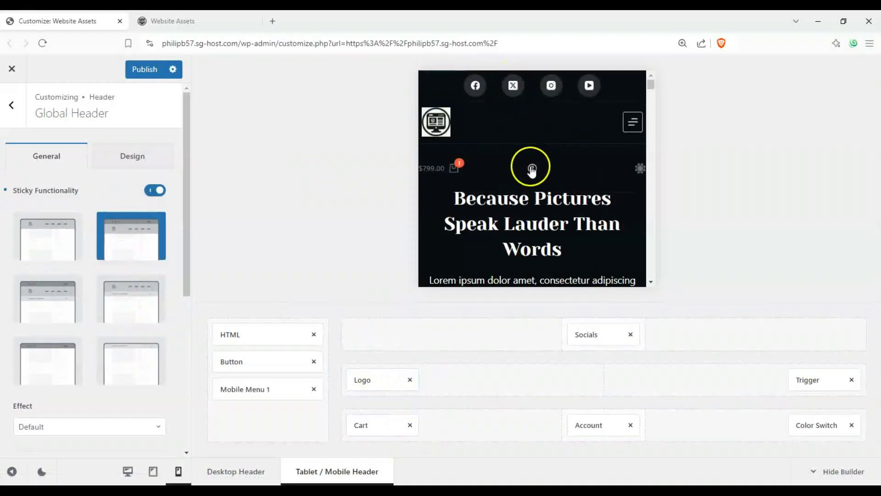
scroll(524, 173, "down", 5)
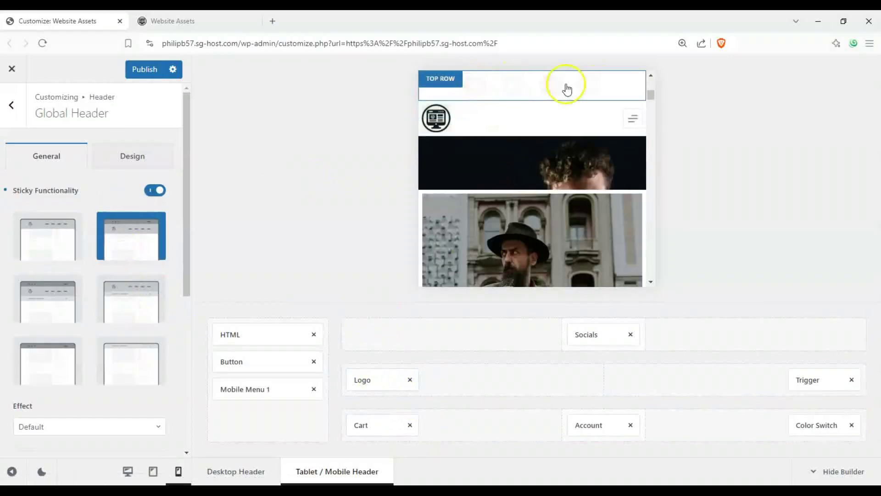
scroll(562, 151, "up", 5)
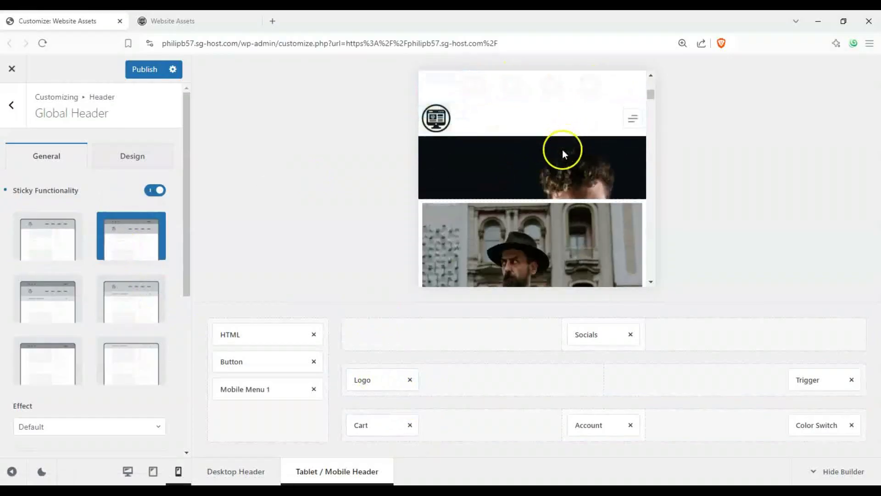
Step: Try the All Rows sticky option and check the header in the mobile preview
left_click(68, 309)
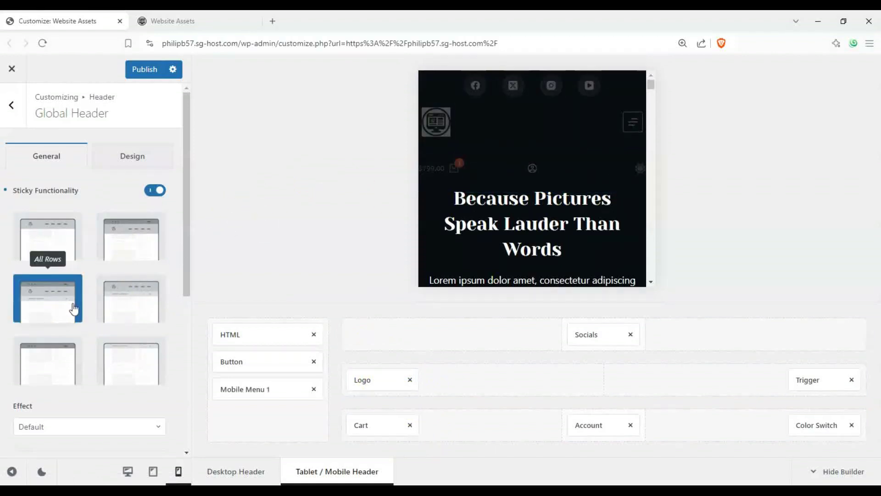
scroll(449, 252, "down", 5)
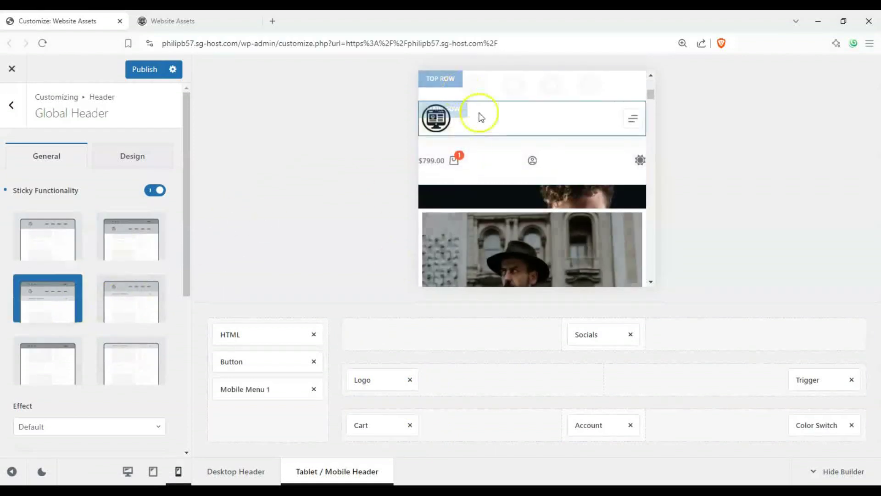
scroll(456, 191, "up", 5)
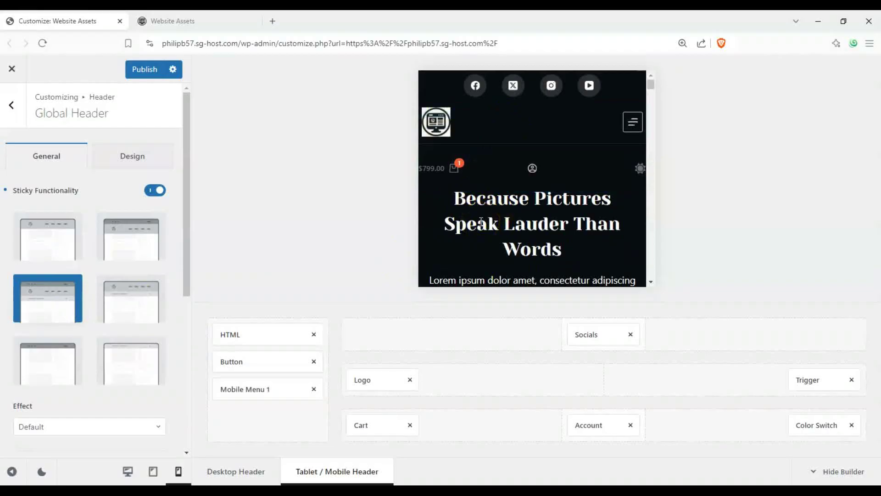
Step: Try the sticky options for main and bottom rows, only the top row and only the bottom row, checking the mobile preview
left_click(130, 303)
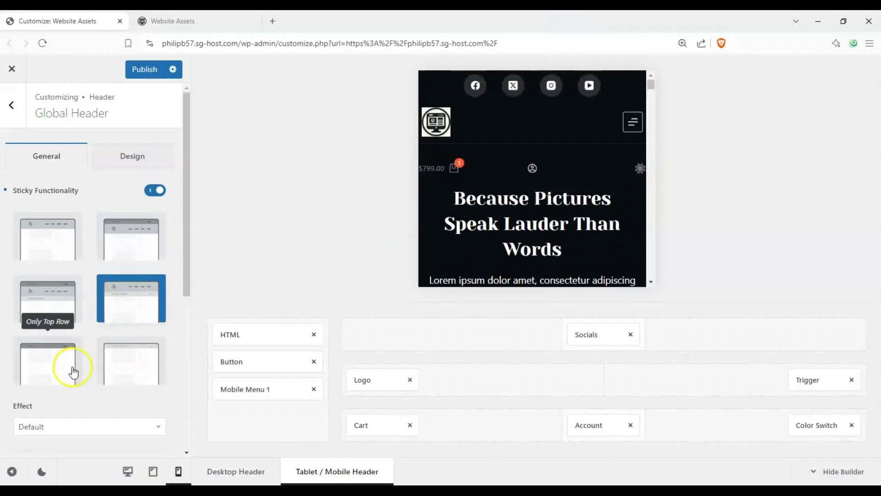
left_click(72, 371)
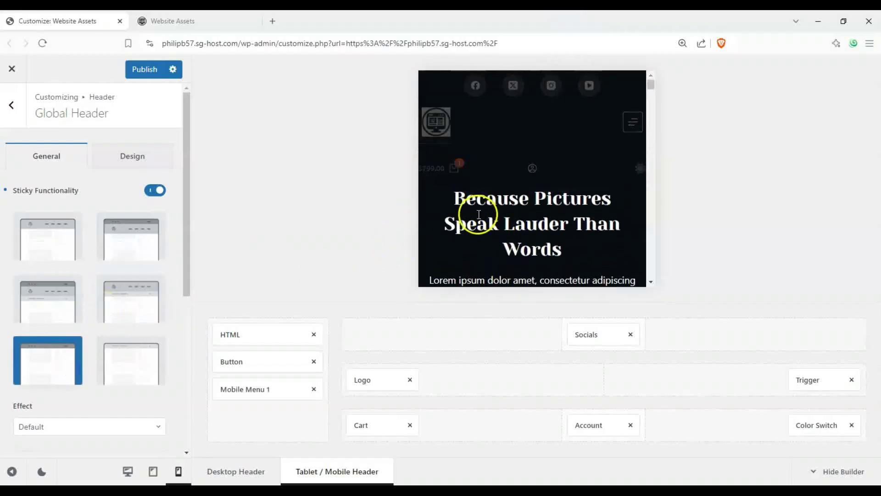
scroll(478, 219, "down", 3)
scroll(478, 220, "up", 3)
left_click(140, 360)
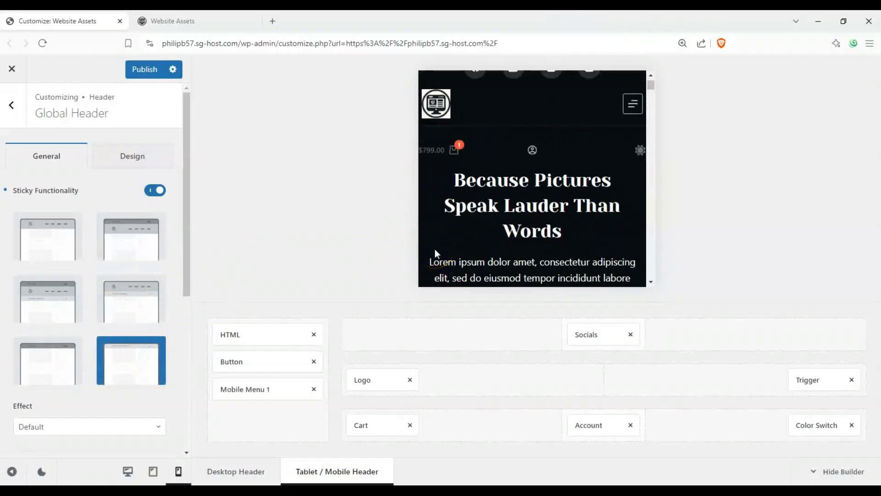
scroll(434, 249, "down", 3)
scroll(434, 249, "up", 3)
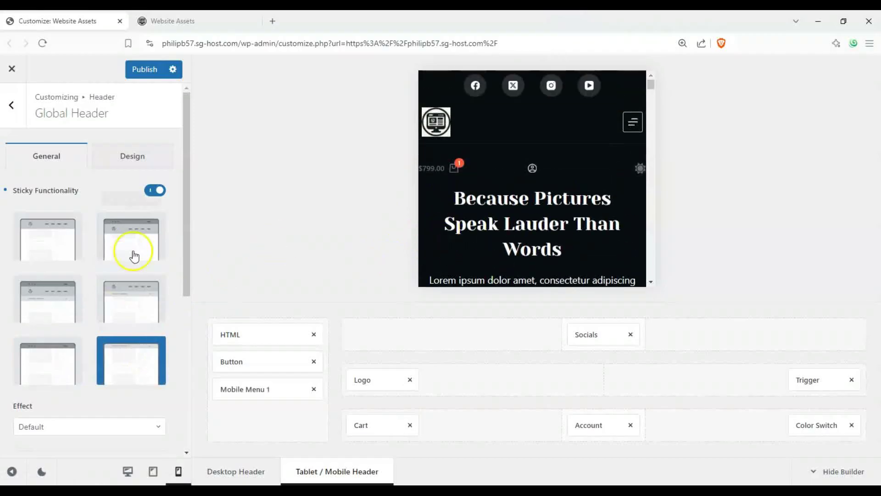
Step: Make only the main row sticky and set the sticky effect to Slide Down
left_click(67, 251)
left_click_drag(187, 214, 192, 300)
left_click(156, 281)
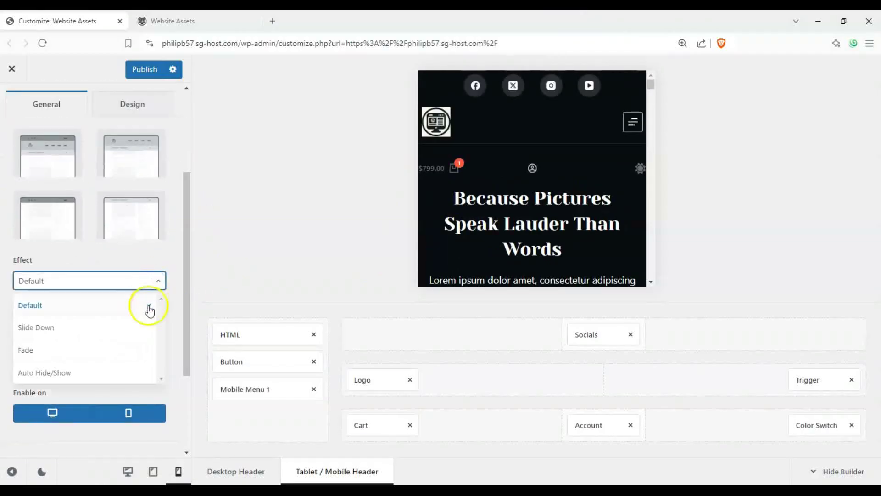
left_click(144, 330)
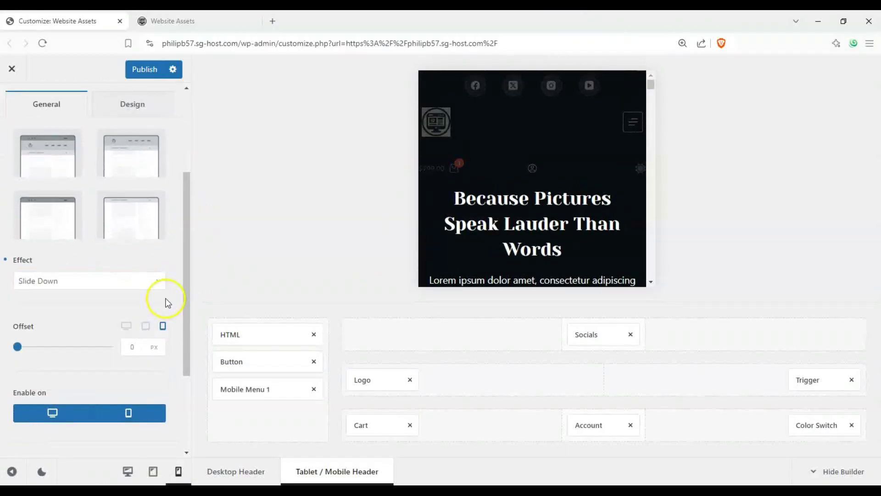
Step: Check the Slide Down effect in the mobile preview, and try the Fade sticky effect there as well
scroll(473, 200, "down", 5)
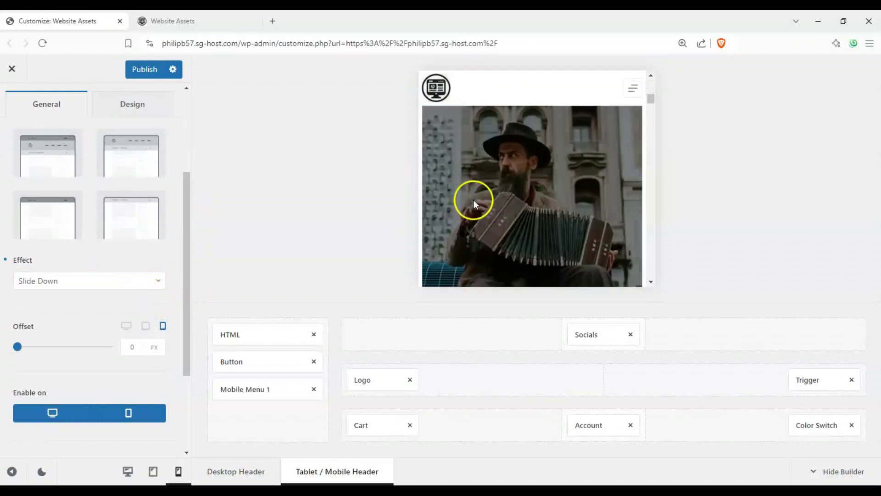
scroll(473, 202, "up", 4)
left_click(121, 283)
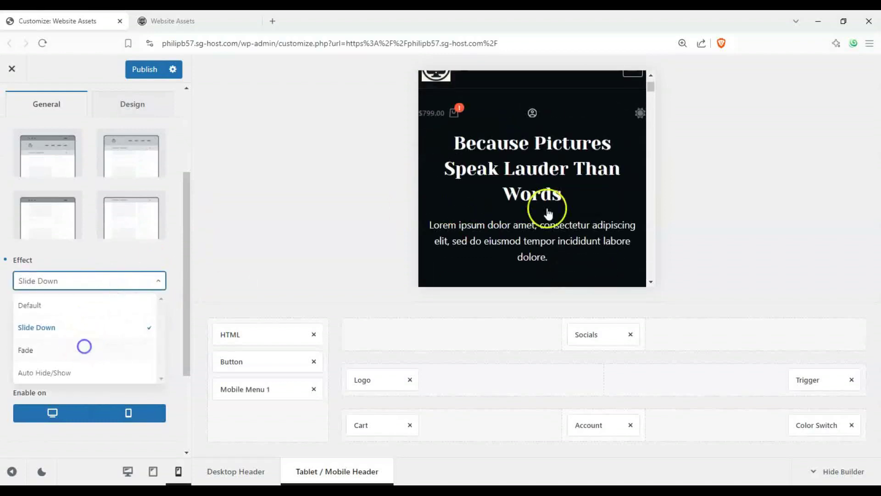
left_click(85, 349)
scroll(569, 192, "up", 2)
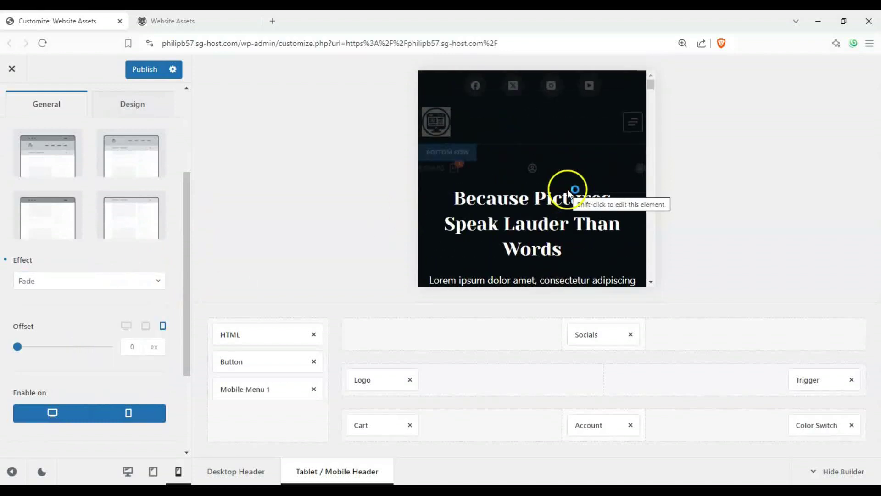
scroll(567, 189, "down", 5)
Step: Set the sticky header effect to Auto Hide/Show
left_click(112, 281)
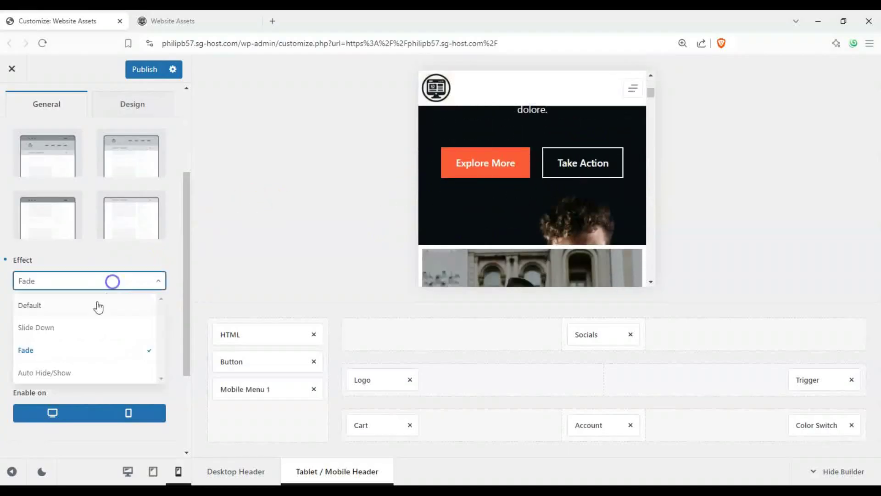
left_click(43, 365)
scroll(475, 199, "up", 4)
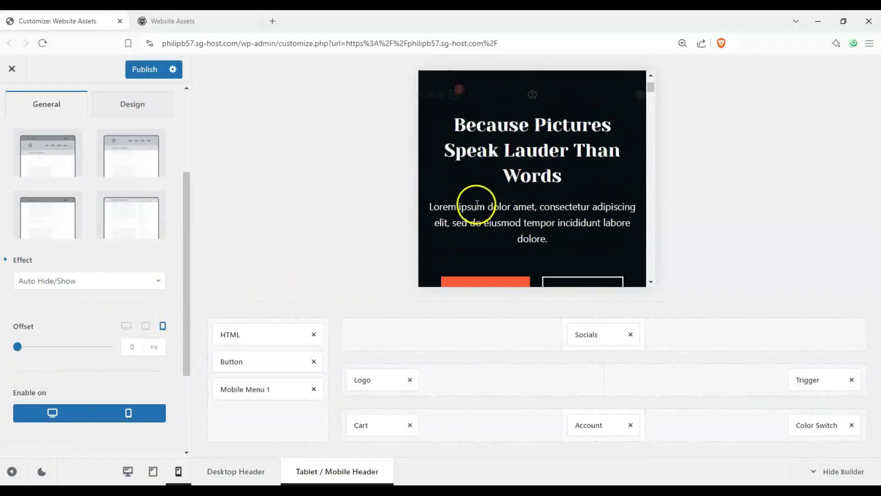
Step: Examine how the sticky main row hides and reappears when moving down and up the page in the mobile preview
scroll(475, 199, "down", 4)
scroll(476, 200, "down", 3)
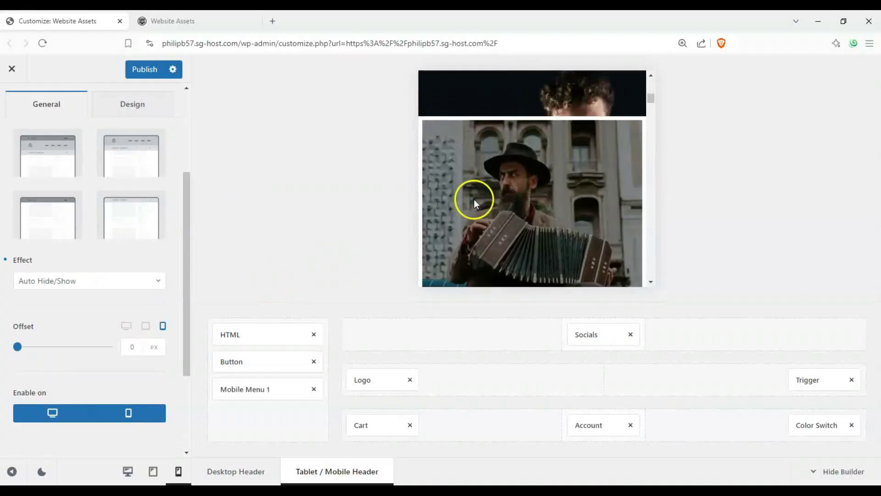
scroll(475, 199, "up", 3)
scroll(474, 200, "down", 3)
scroll(474, 200, "up", 3)
scroll(473, 199, "down", 3)
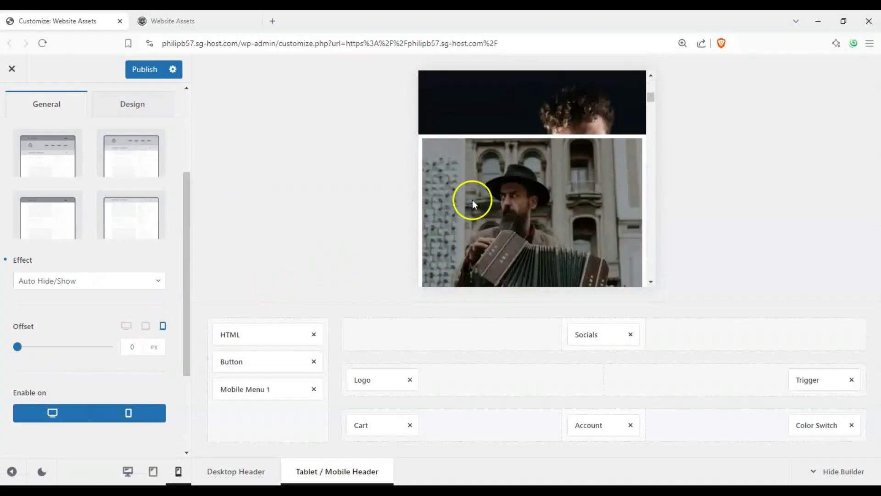
scroll(472, 200, "up", 6)
scroll(114, 318, "down", 3)
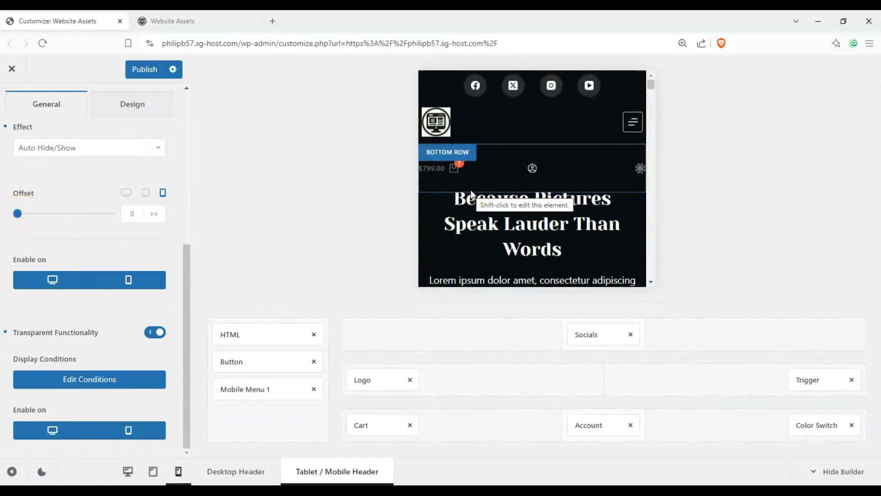
scroll(478, 196, "down", 4)
scroll(489, 198, "up", 3)
scroll(487, 199, "down", 2)
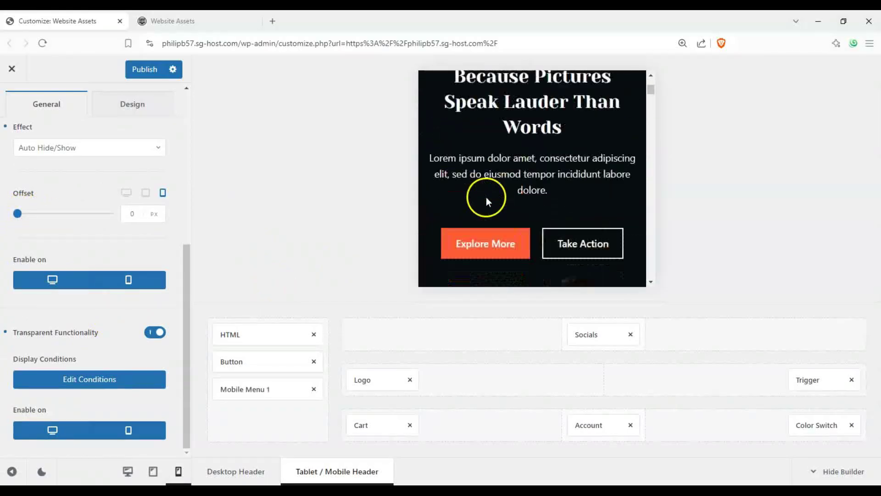
scroll(485, 195, "up", 2)
scroll(484, 192, "down", 5)
scroll(484, 189, "up", 3)
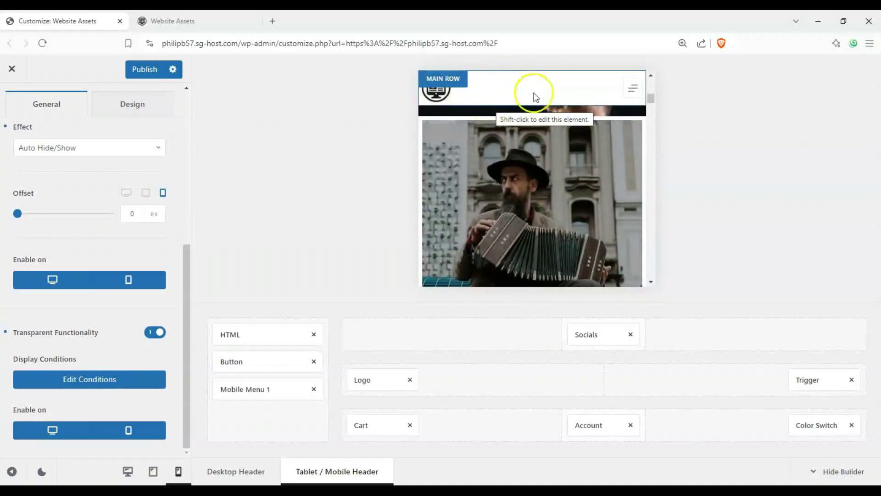
Step: Look at the live site's mobile header in the other browser tab and return to the customizer
left_click(186, 22)
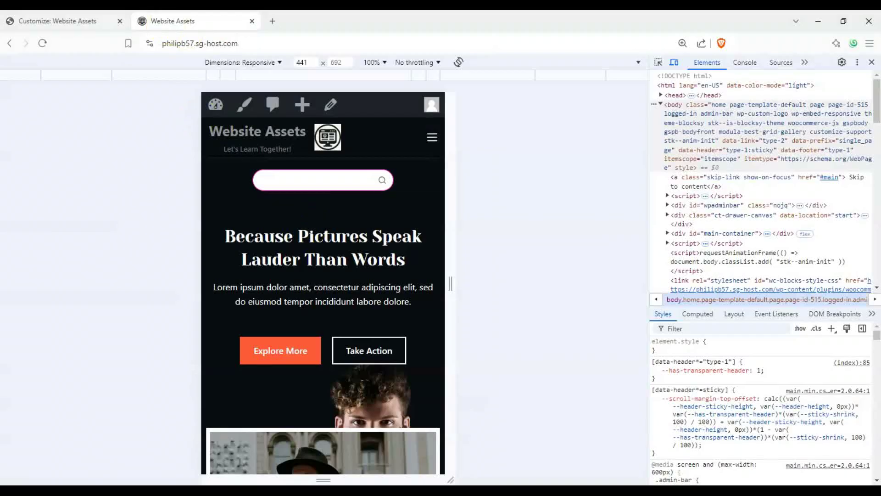
left_click(108, 20)
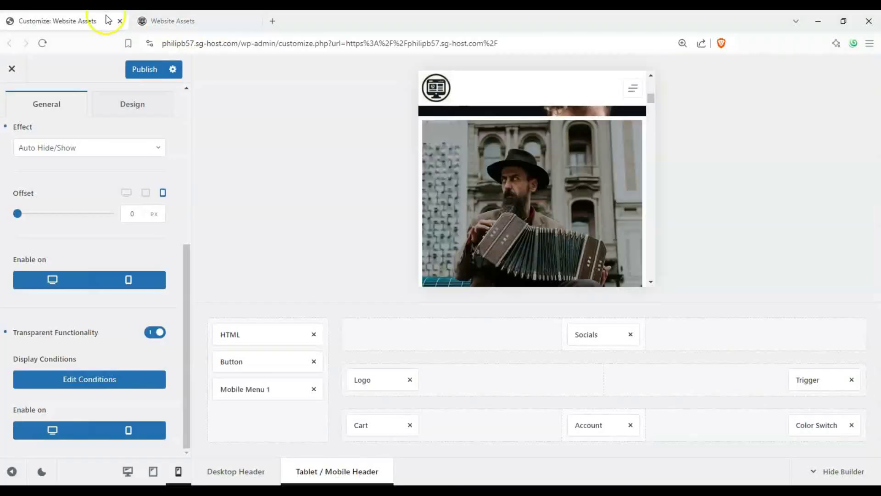
left_click(209, 19)
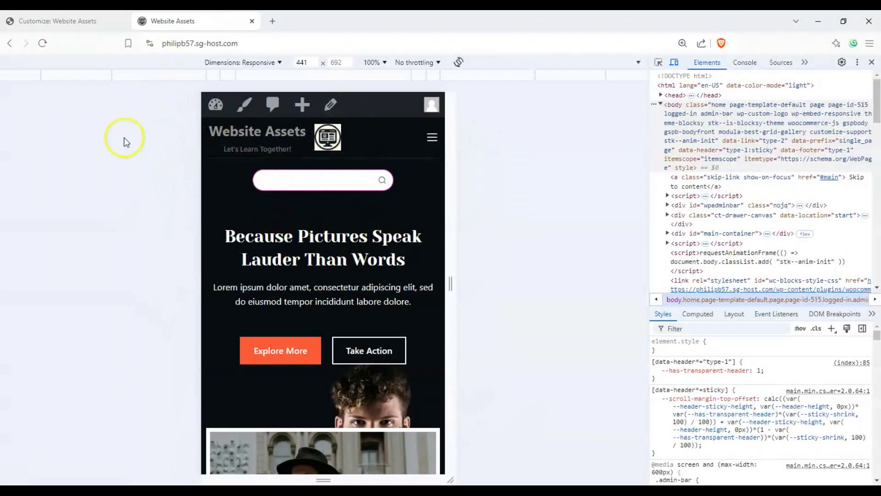
left_click(64, 21)
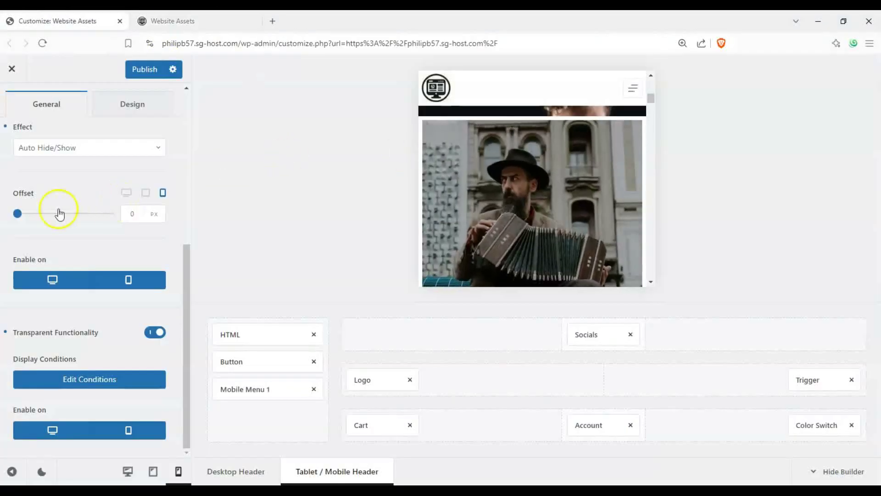
Step: Try a mobile sticky offset of 92 px and check the header's position in the preview
left_click_drag(29, 214, 42, 215)
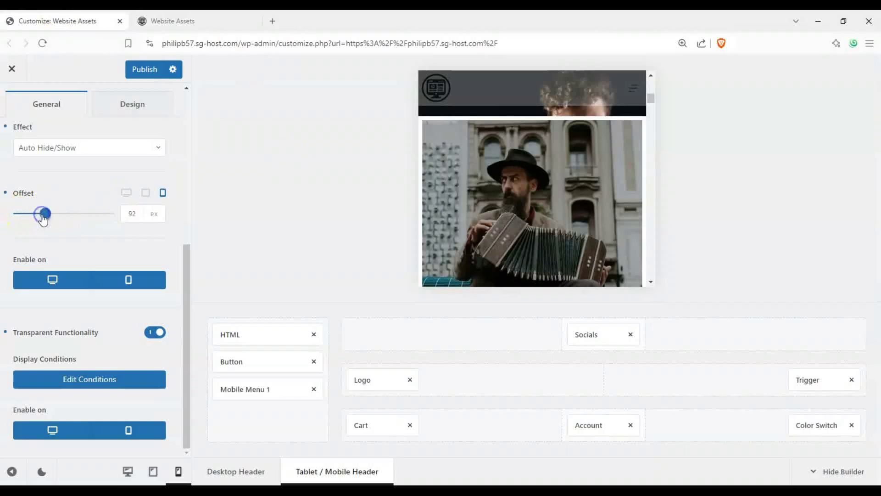
scroll(447, 172, "down", 3)
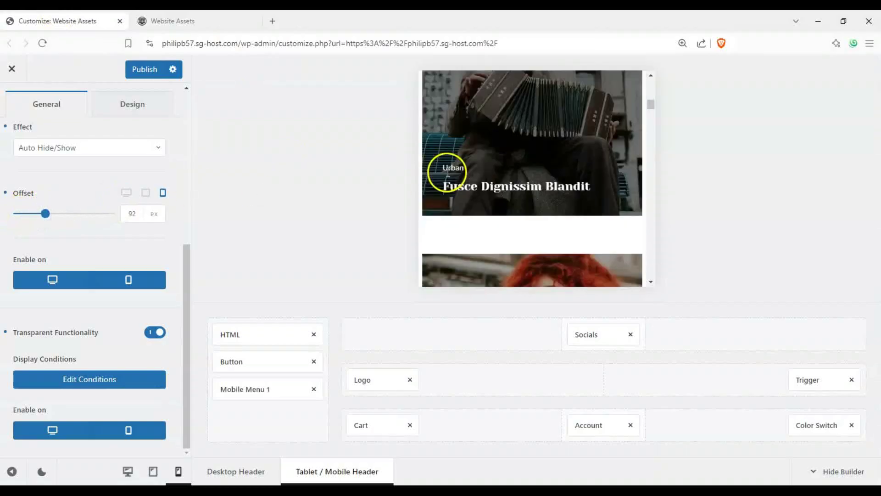
scroll(447, 172, "up", 5)
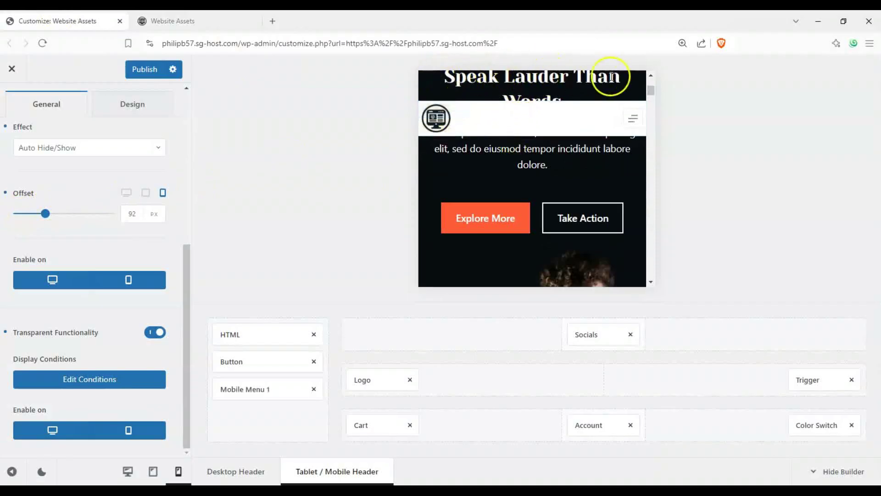
scroll(491, 85, "up", 3)
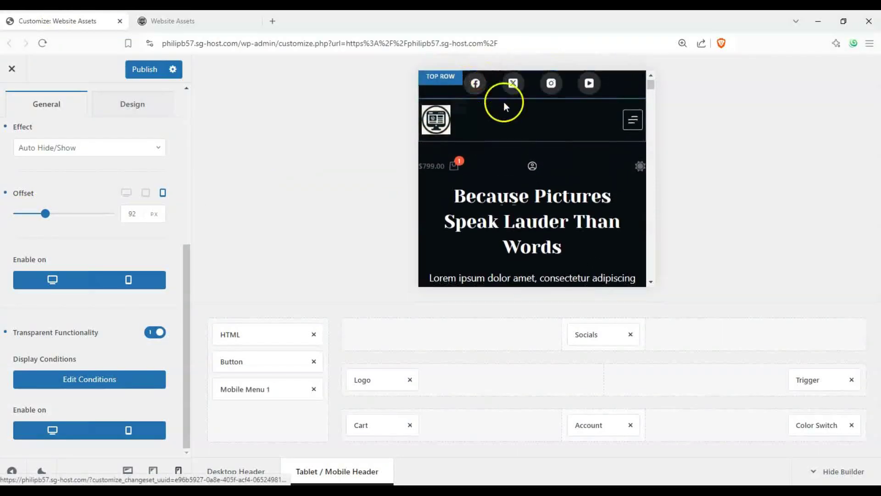
scroll(504, 104, "down", 5)
scroll(504, 164, "up", 5)
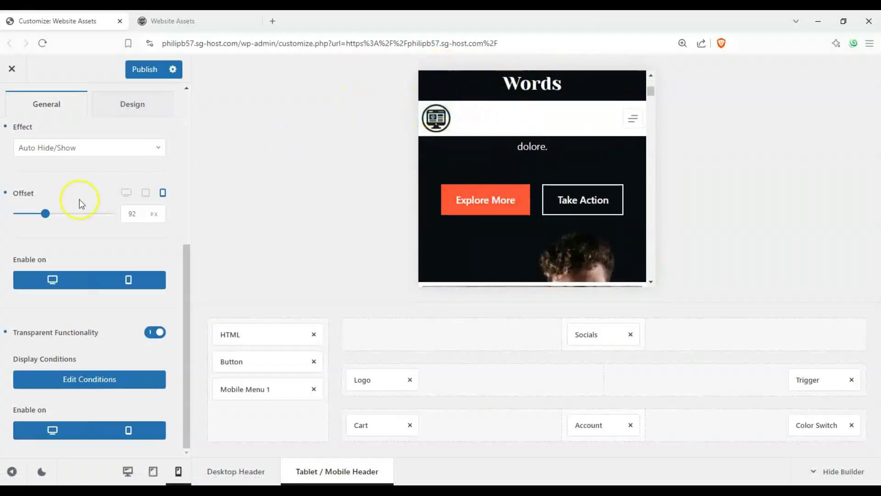
Step: Try a mobile sticky offset of 64 px and check the header in the preview
left_click(38, 214)
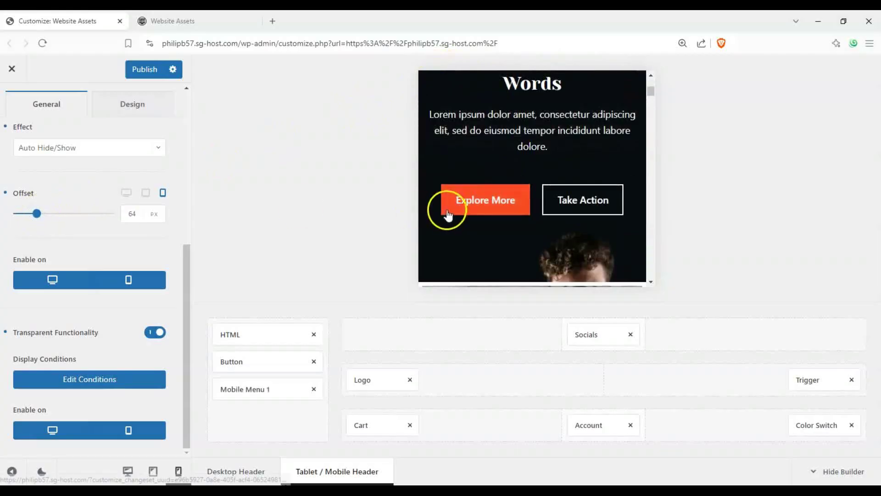
scroll(448, 203, "down", 4)
scroll(446, 203, "up", 3)
scroll(444, 202, "up", 3)
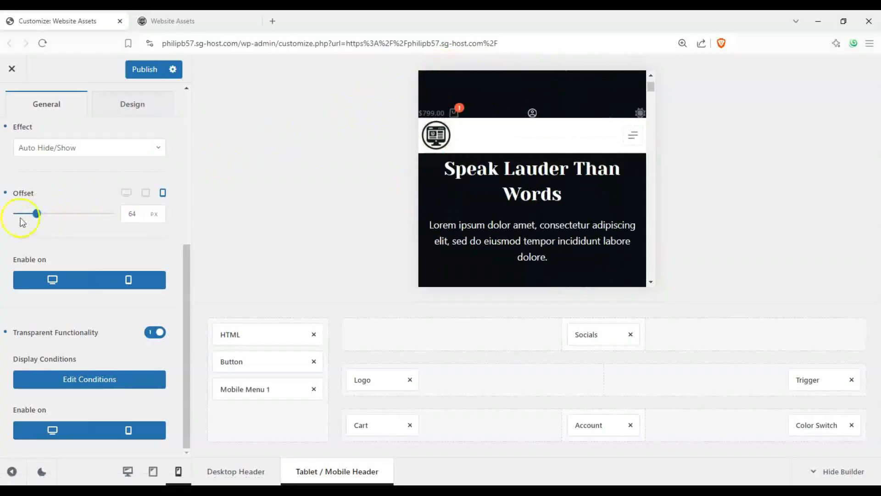
Step: Set the mobile sticky offset to 0 px and check the sticky header in the preview
left_click(12, 220)
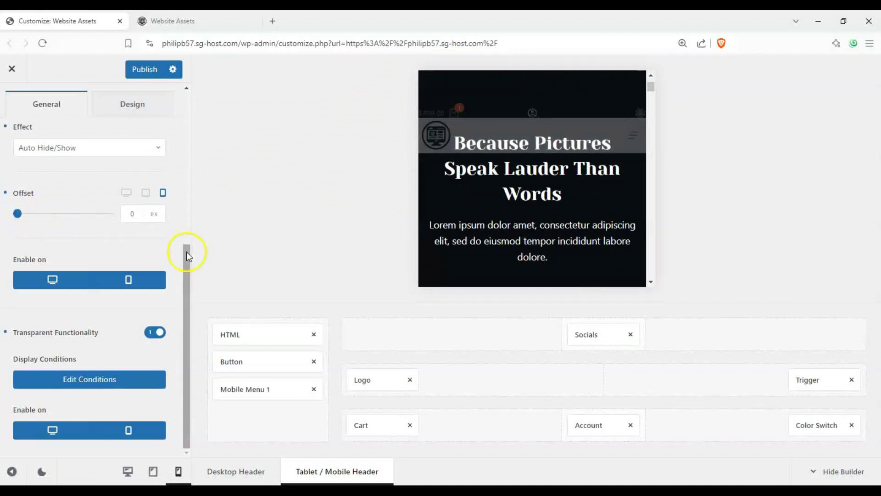
scroll(474, 211, "down", 5)
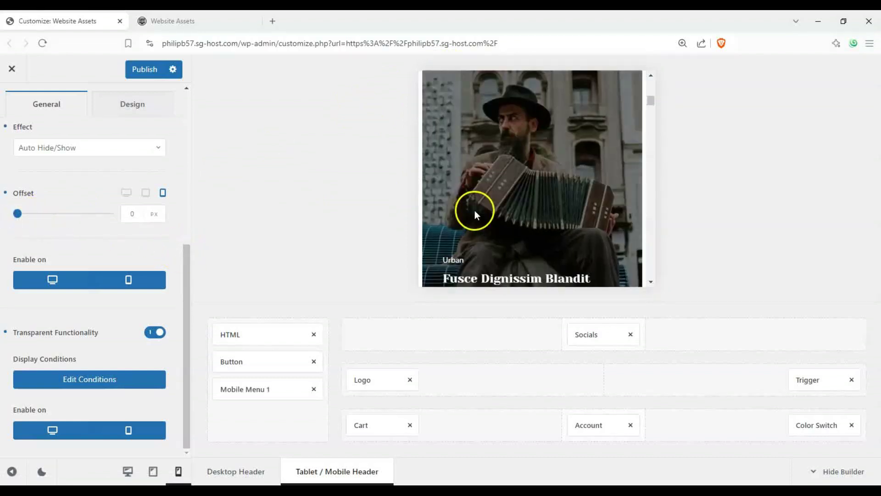
scroll(475, 210, "up", 3)
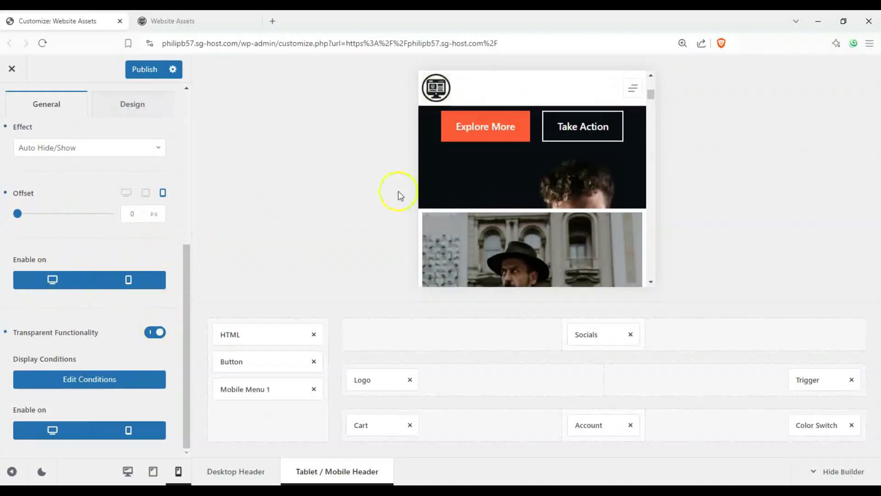
Step: Turn off Transparent Functionality to see the header without it, and enable it again
scroll(464, 181, "up", 3)
left_click(155, 332)
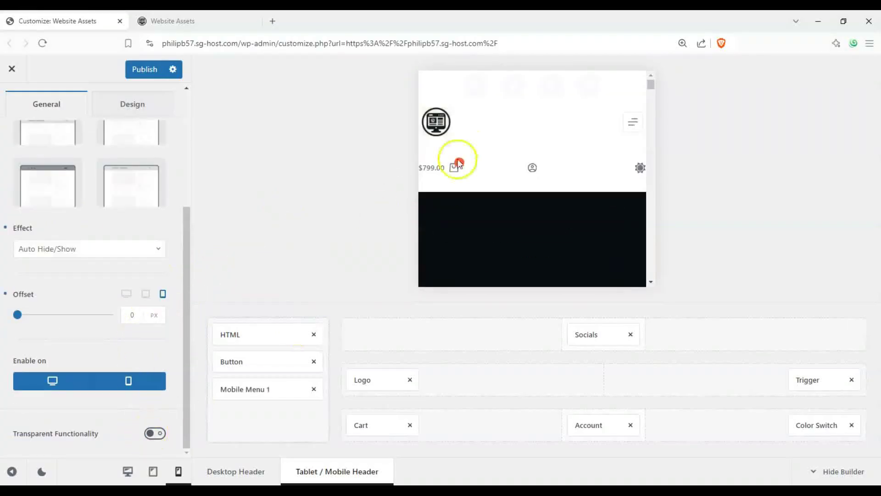
left_click(154, 433)
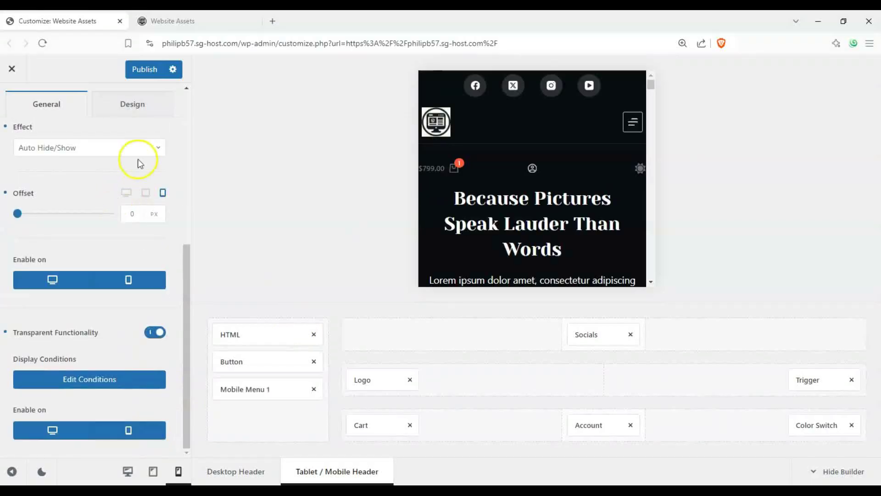
Step: Set the Global Header's mobile background to red for the default state and light pink for the transparent state
left_click(126, 110)
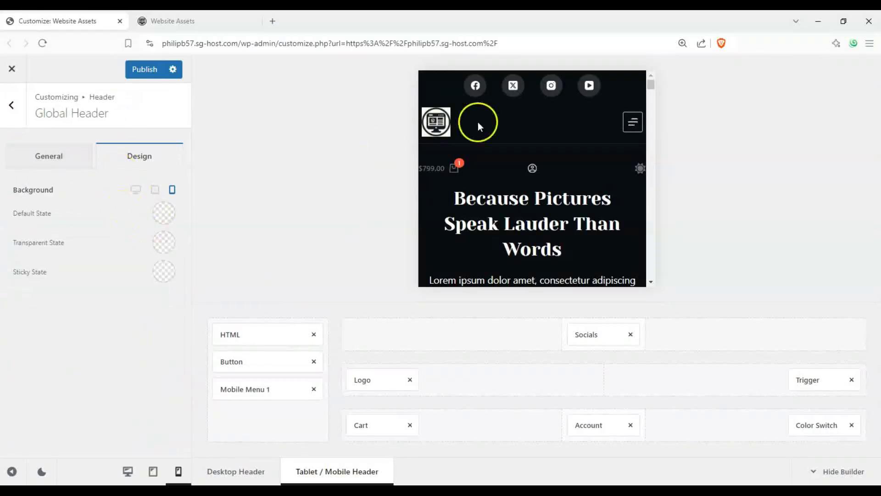
left_click(161, 210)
left_click(163, 266)
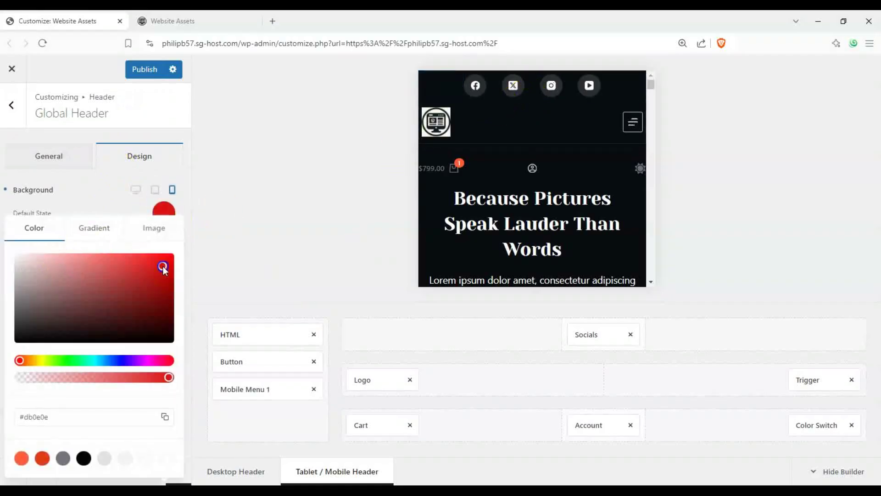
left_click(75, 189)
left_click(170, 248)
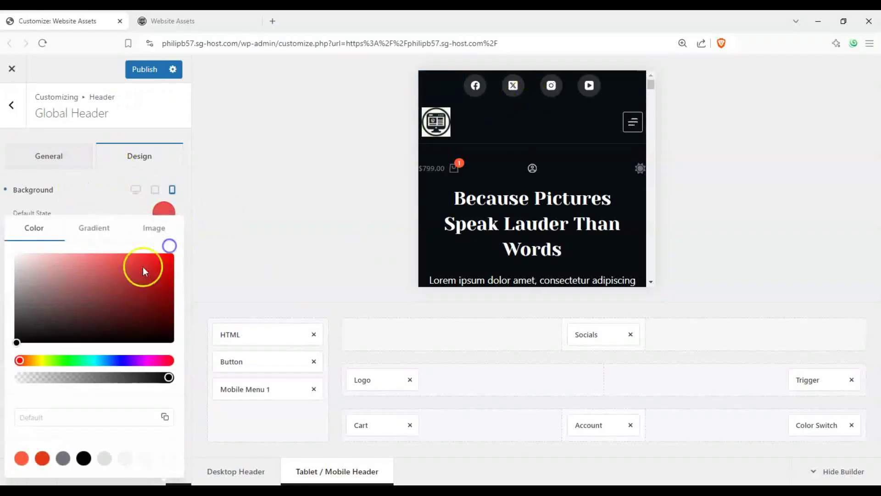
mouse_move(144, 270)
left_mouse_down()
mouse_move(95, 258)
mouse_move(72, 268)
mouse_move(68, 262)
left_mouse_up()
left_click(103, 209)
Step: Set the Global Header's mobile background for the sticky state to dark green
left_click(160, 275)
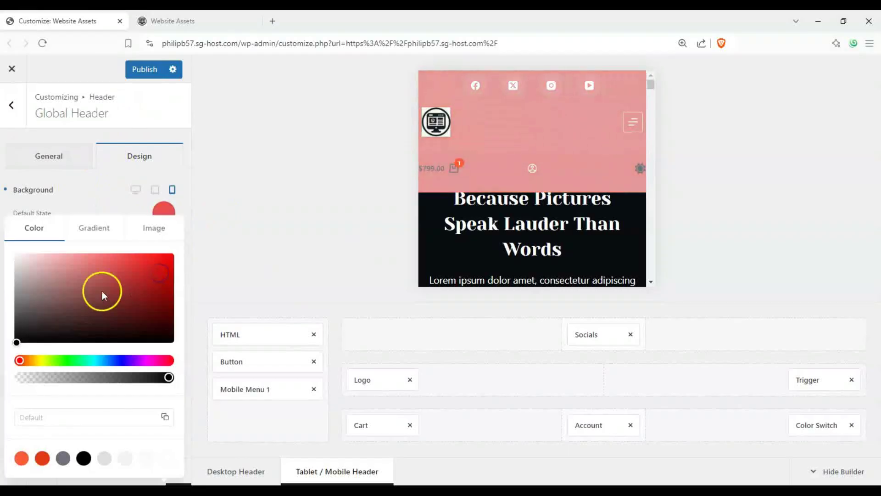
left_click(117, 313)
left_click_drag(98, 360, 80, 361)
left_click_drag(113, 306, 85, 312)
left_click(95, 195)
Step: Examine the header's sticky and transparent state backgrounds in the mobile preview, reloading the page through the site logo
scroll(456, 216, "down", 5)
right_click(456, 216)
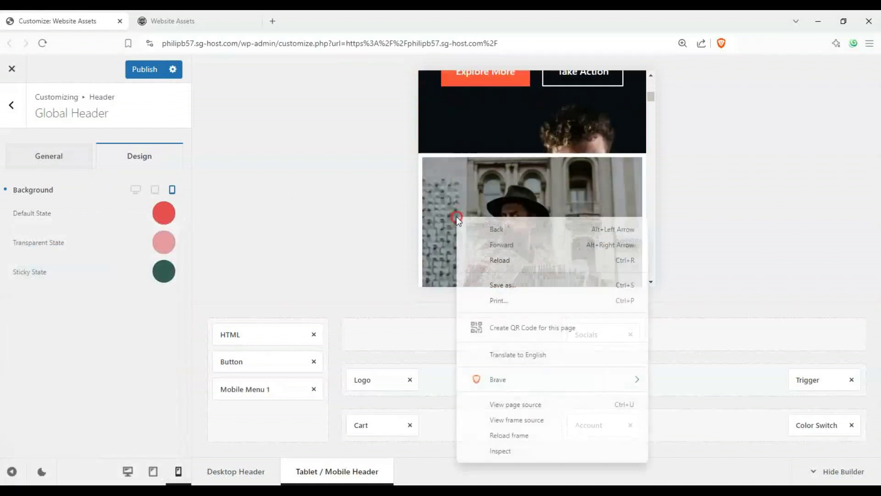
left_click(458, 189)
scroll(457, 189, "up", 4)
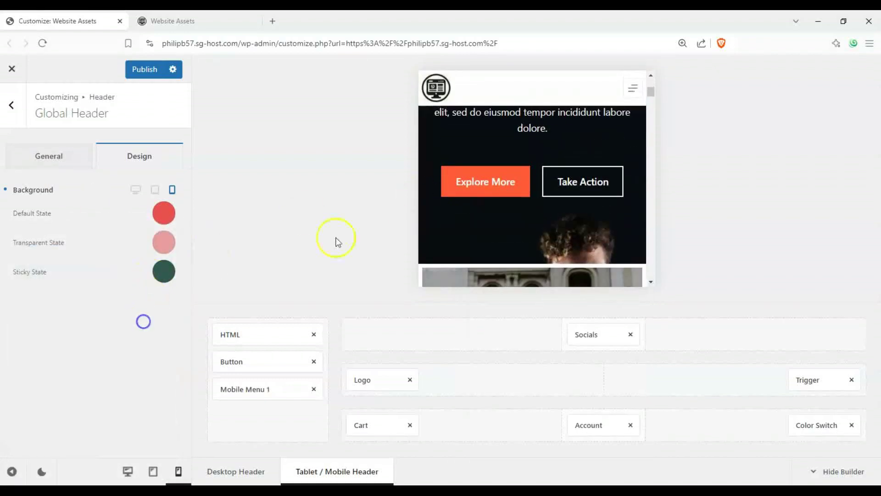
left_click(440, 86)
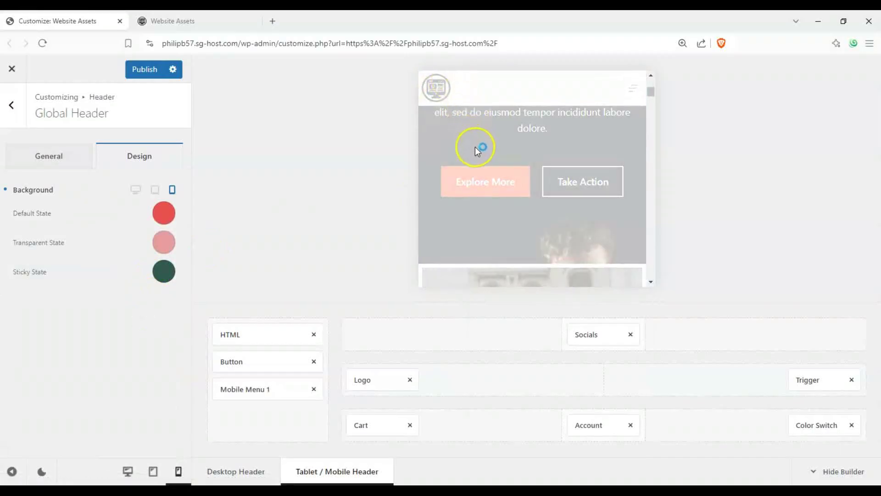
scroll(475, 148, "down", 5)
scroll(475, 151, "up", 5)
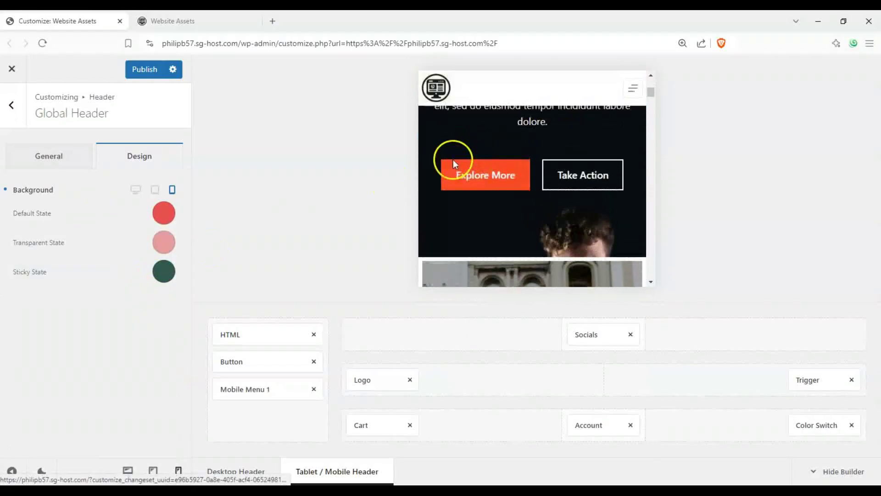
scroll(454, 108, "up", 3)
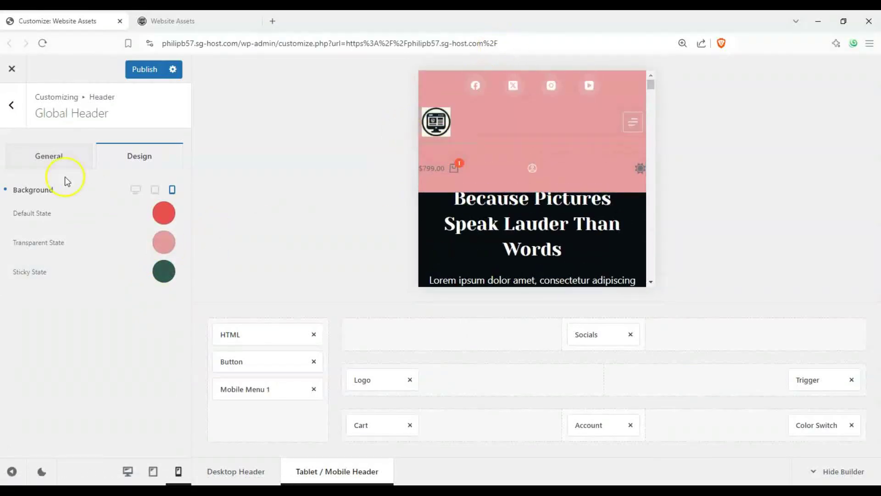
Step: Adjust the Global Header's sticky state background to a muted dark green, #3c6258
left_click(167, 271)
left_click_drag(68, 298, 78, 310)
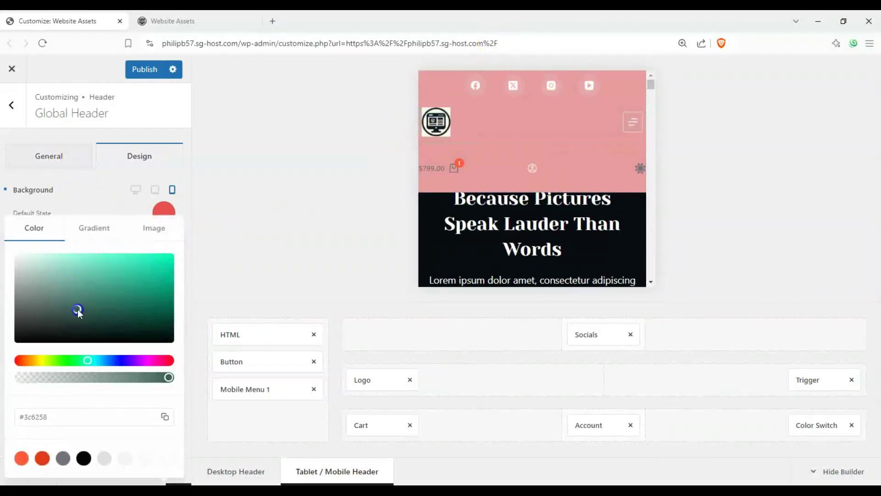
left_click(249, 243)
Step: Examine how the sticky header behaves while moving through the mobile preview, opening and closing the off-canvas menu once
scroll(476, 172, "down", 8)
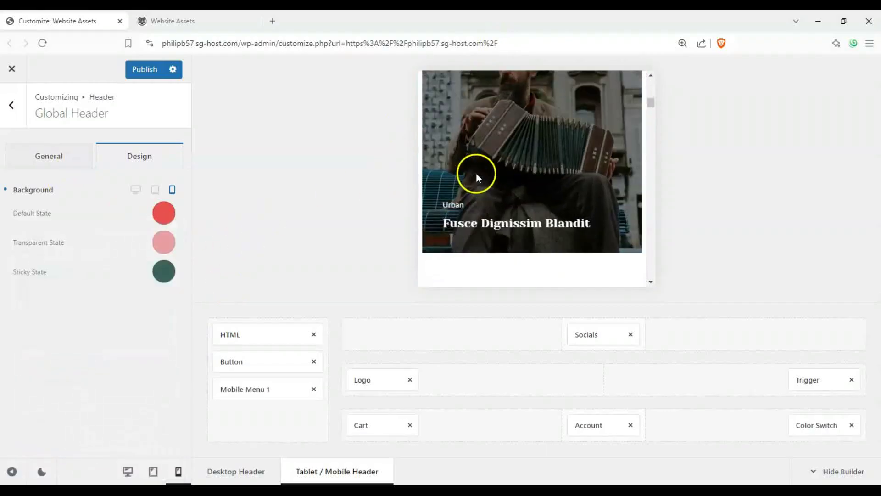
left_click(632, 87)
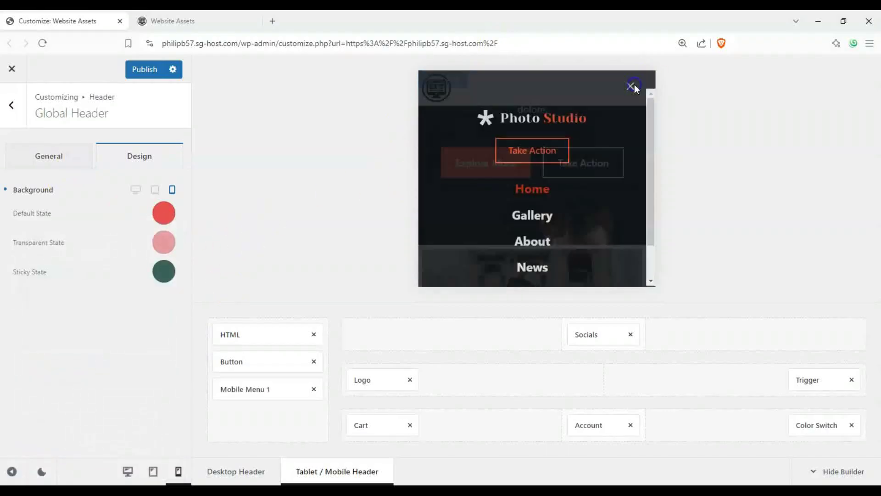
left_click(631, 88)
scroll(567, 125, "up", 5)
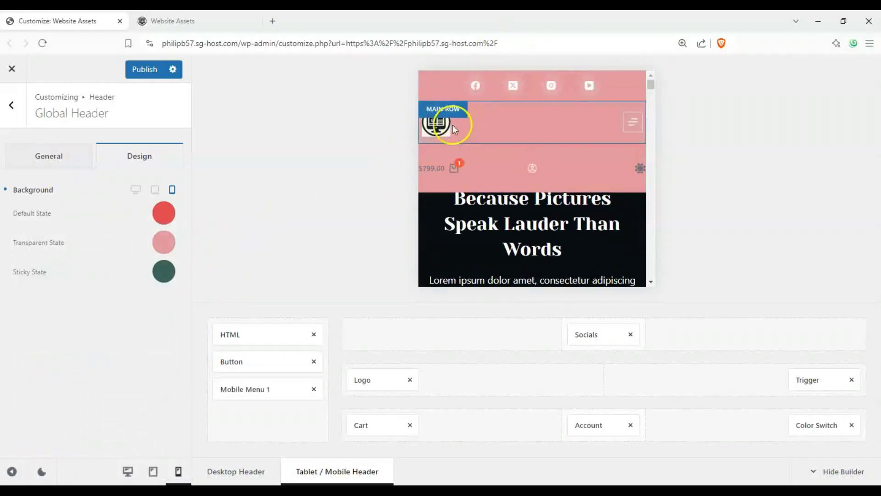
scroll(446, 133, "down", 7)
scroll(446, 132, "up", 4)
scroll(486, 106, "up", 5)
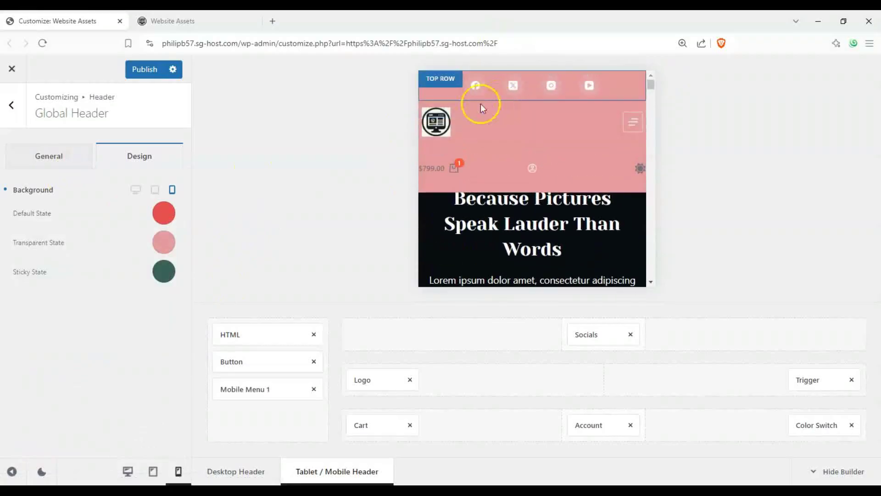
Step: Return to the Header section from the main Customizer level and examine the sticky and transparent headers in the mobile preview
left_click(12, 107)
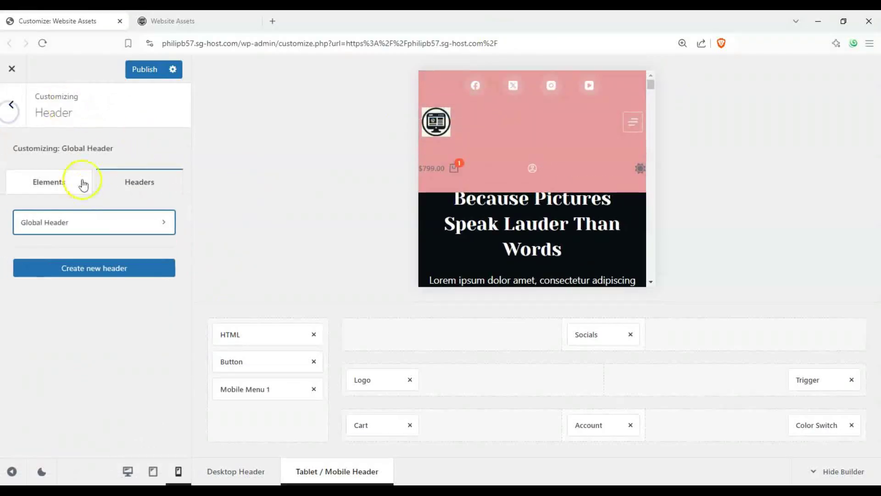
left_click(8, 113)
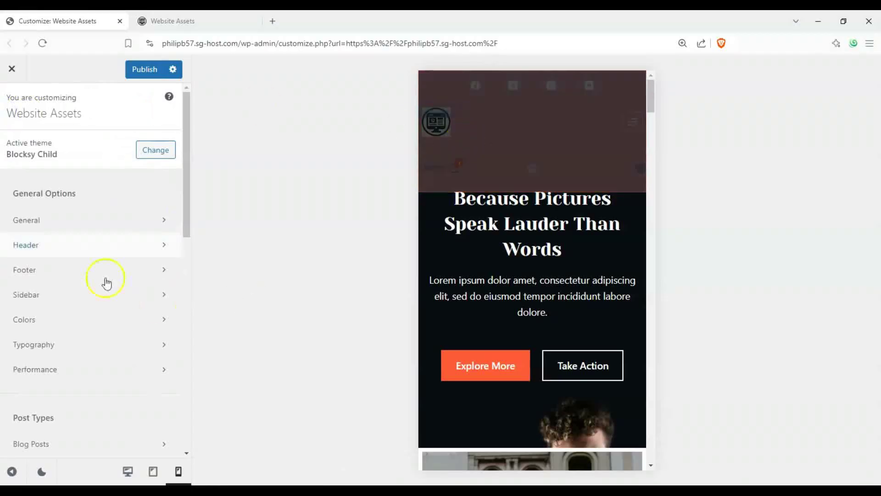
left_click(83, 243)
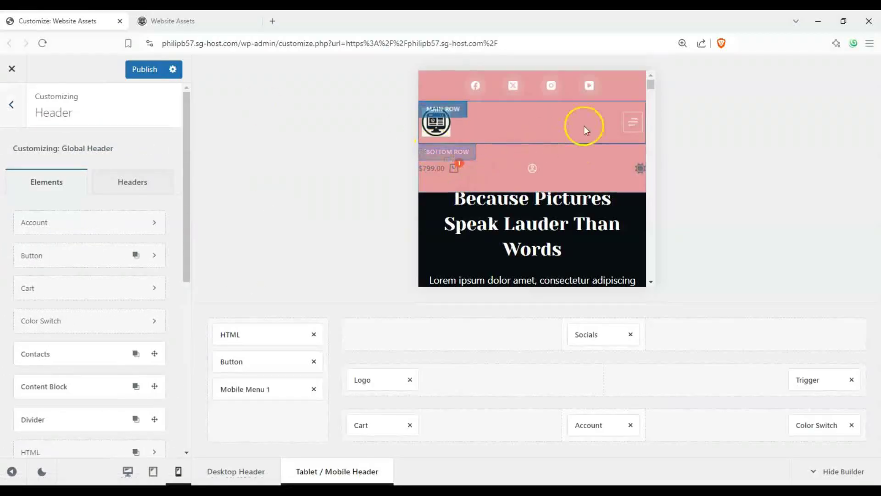
scroll(490, 193, "down", 5)
scroll(490, 195, "up", 4)
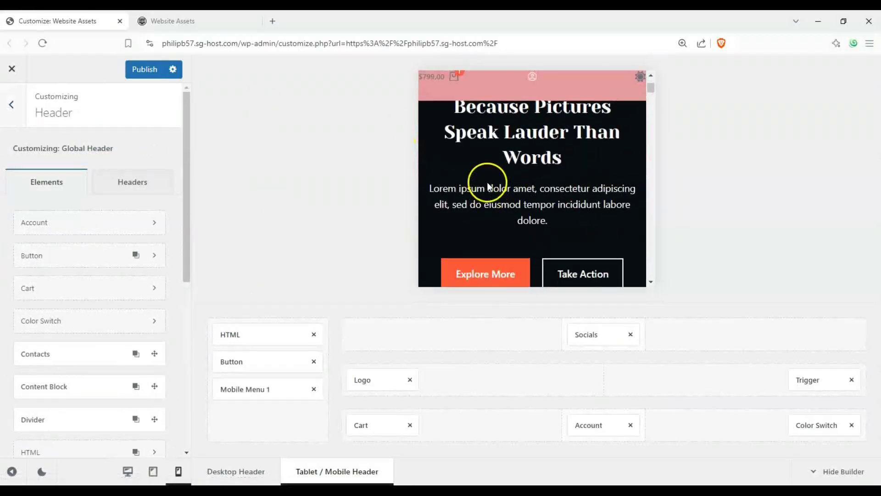
scroll(517, 120, "down", 8)
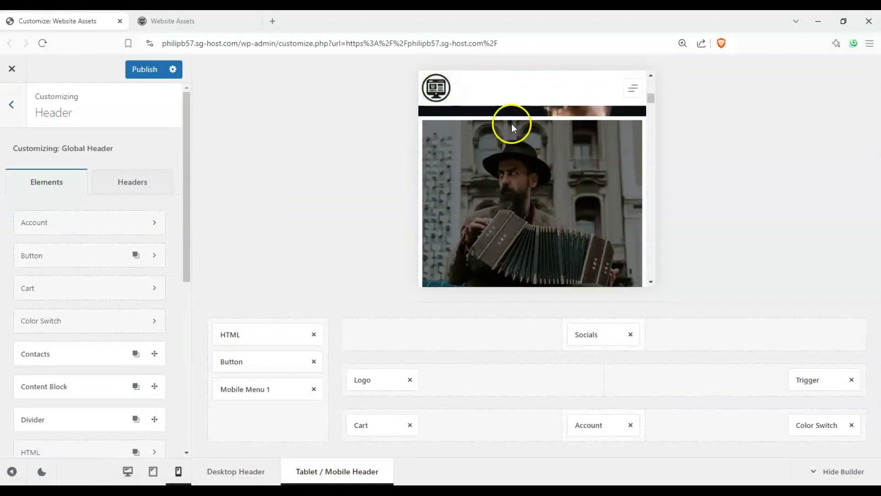
scroll(512, 123, "up", 8)
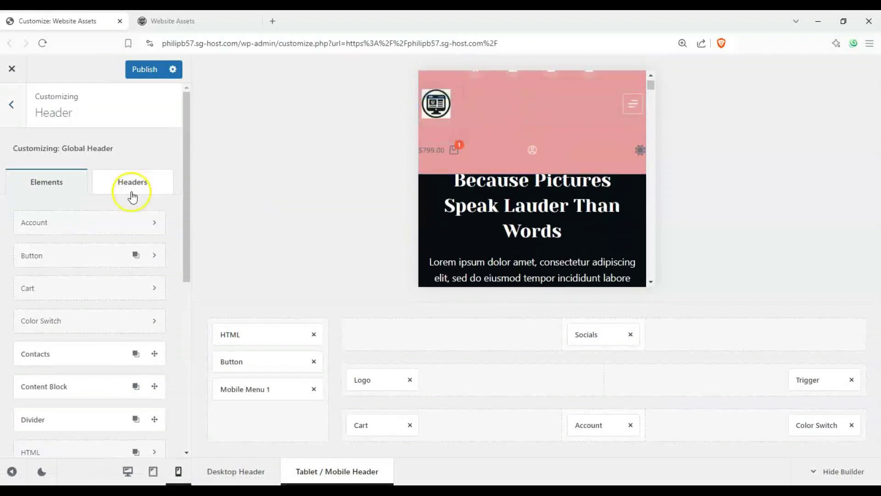
Step: Make the top, main and bottom rows of the Global Header sticky and check the result in the mobile preview
left_click(127, 193)
left_click(104, 230)
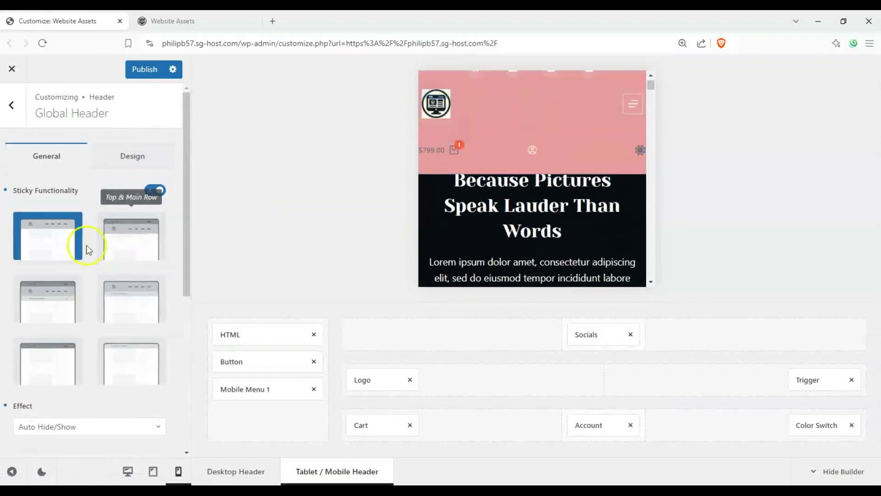
left_click(72, 304)
left_click(15, 124)
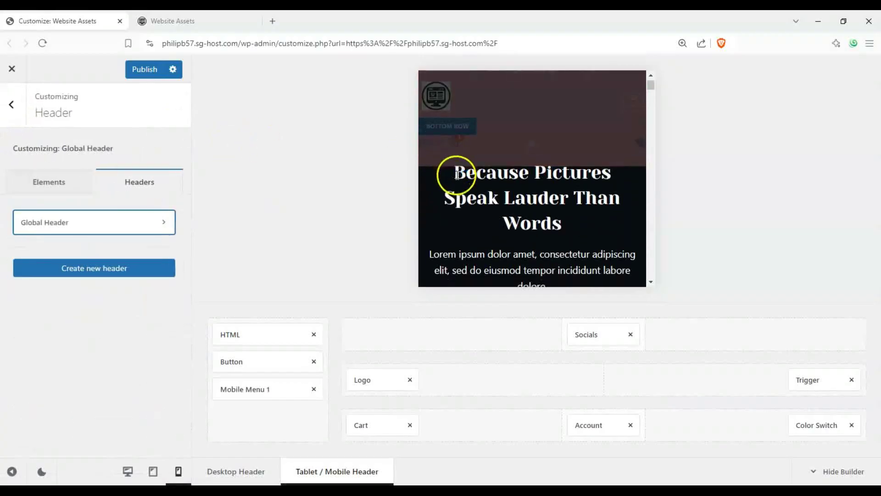
scroll(473, 183, "down", 5)
scroll(470, 179, "up", 6)
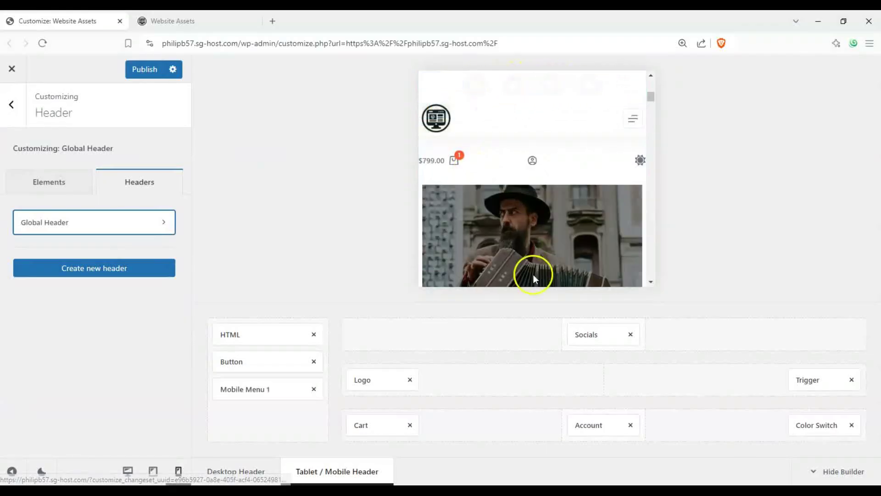
Step: Open the settings of the Socials, Logo and Cart header elements one after another
left_click(590, 334)
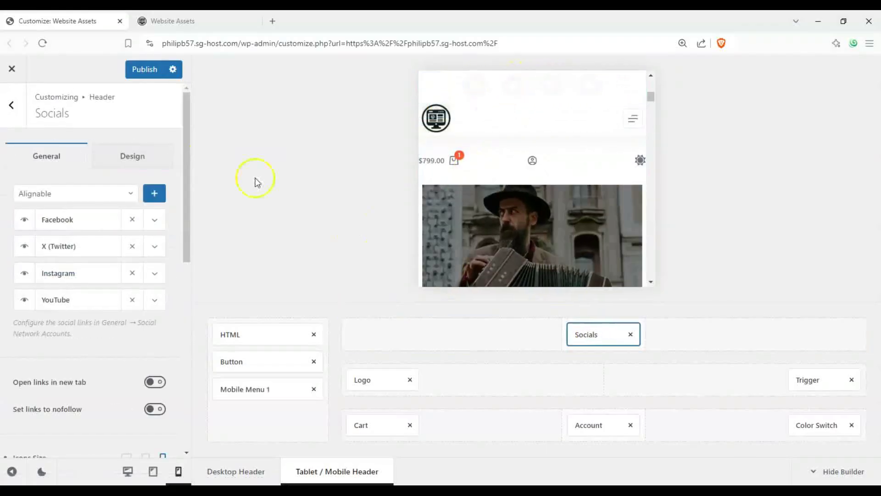
left_click(365, 384)
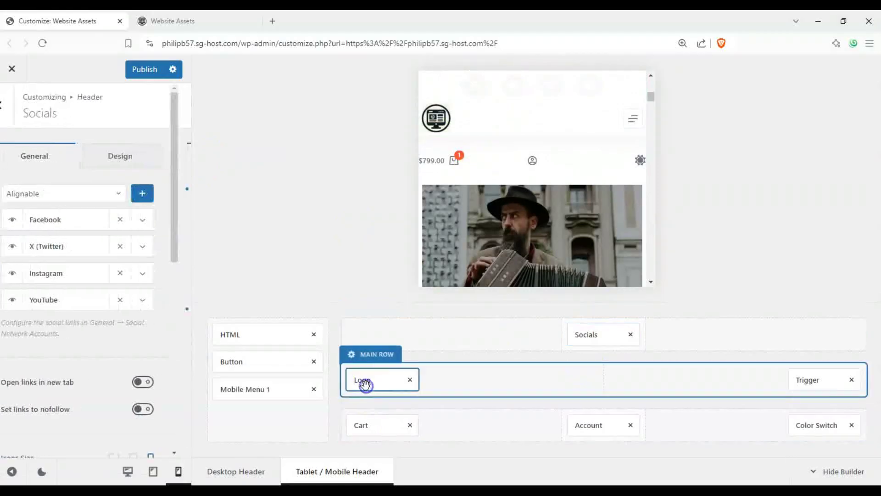
left_click(373, 429)
Step: Set the Socials icons' default state color on mobile to a soft orange and check it in the preview
left_click(588, 334)
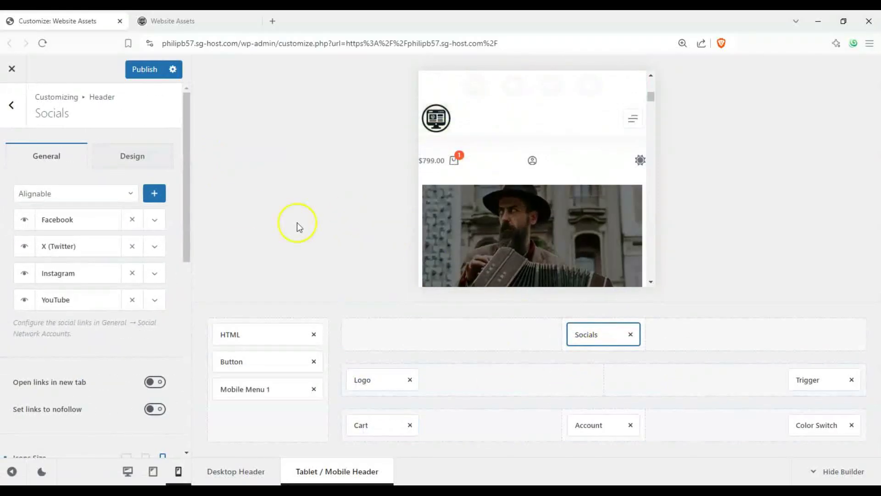
left_click(129, 159)
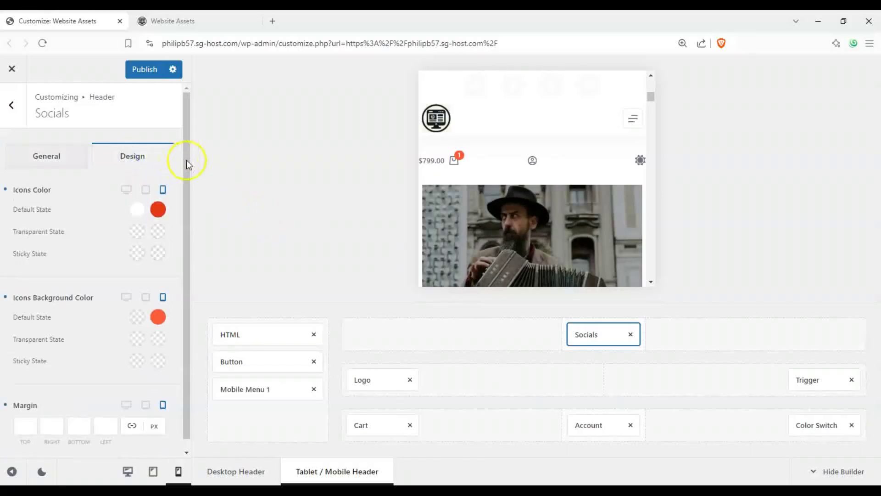
left_click(140, 212)
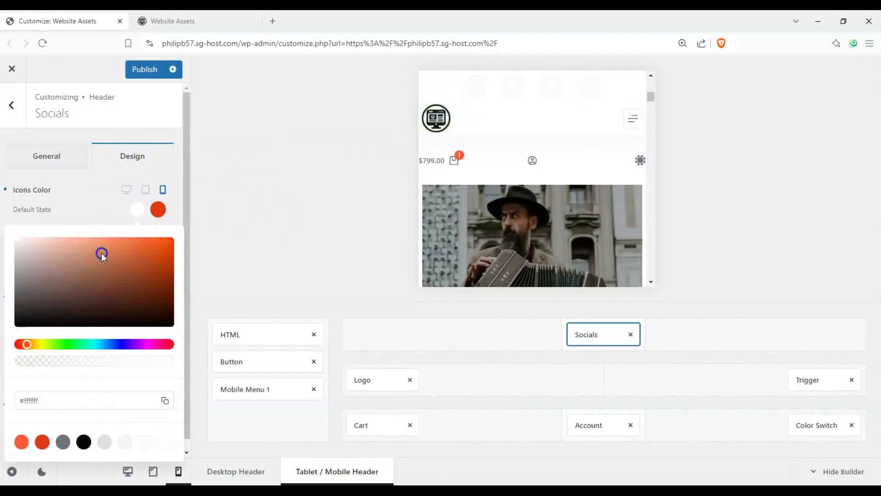
left_click_drag(103, 257, 114, 250)
left_click(61, 196)
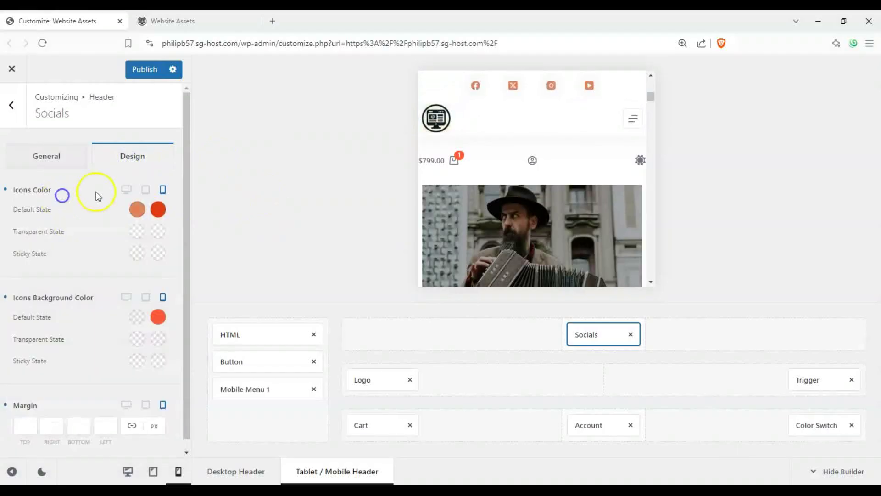
scroll(452, 211, "down", 6)
scroll(453, 211, "up", 3)
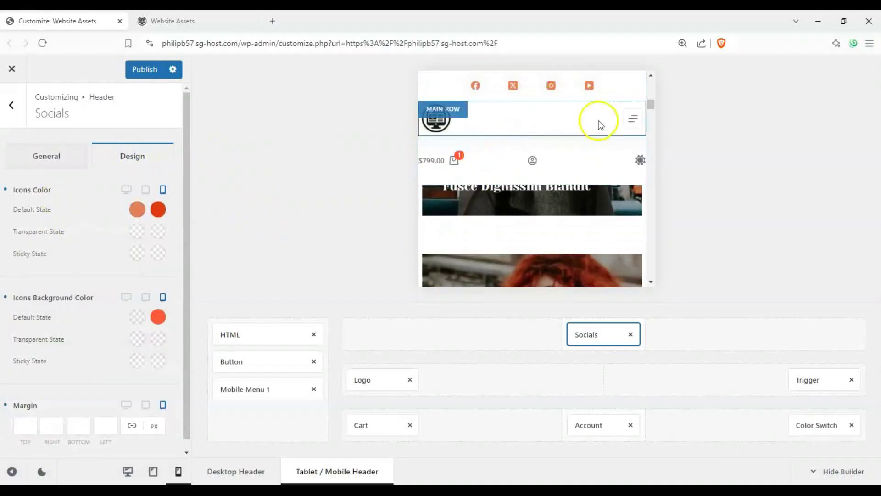
scroll(503, 208, "up", 3)
scroll(503, 208, "up", 2)
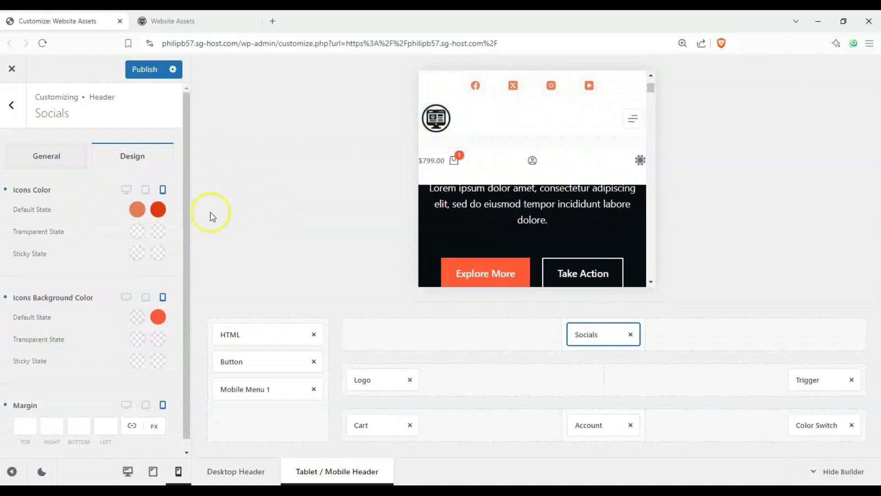
Step: Set the Socials icons' default state hover color on mobile to purple and check it in the preview
left_click(158, 210)
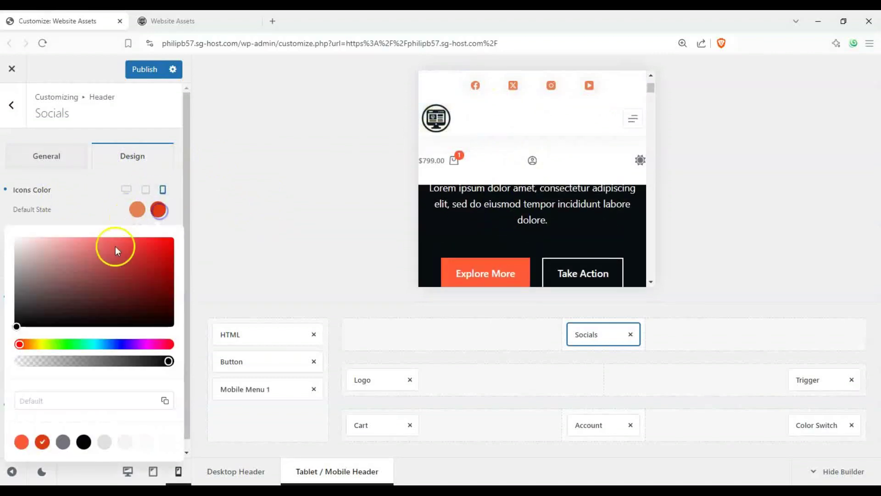
left_click(144, 343)
left_click_drag(147, 312, 178, 257)
left_click(95, 201)
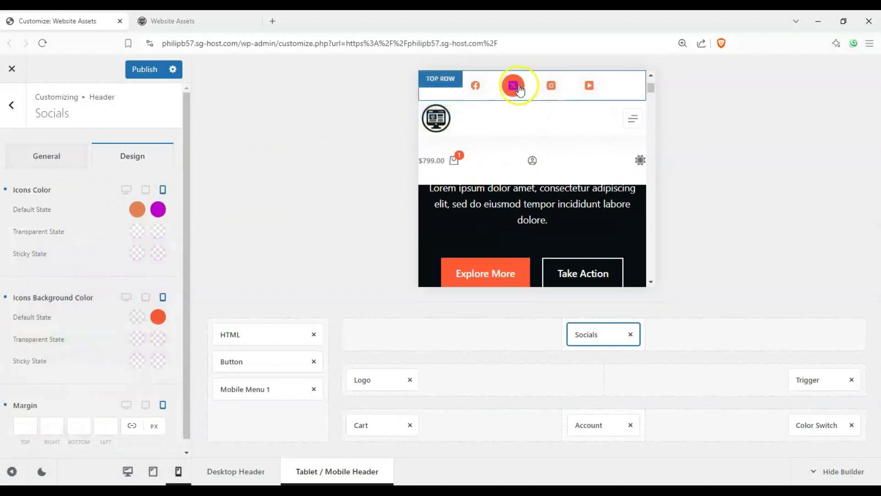
scroll(497, 205, "down", 8)
scroll(496, 202, "up", 3)
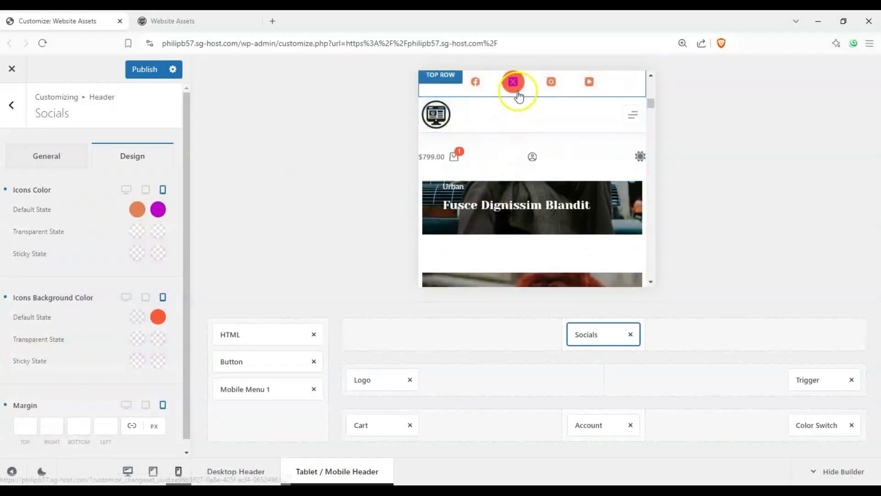
scroll(464, 202, "up", 5)
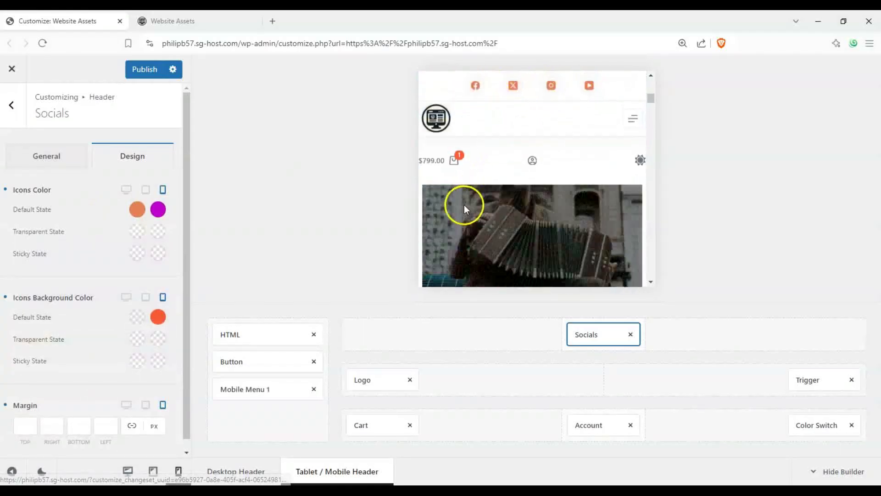
Step: Set the Global Header's Sticky Functionality to Only Main Row and check its behavior in the mobile preview
left_click(14, 117)
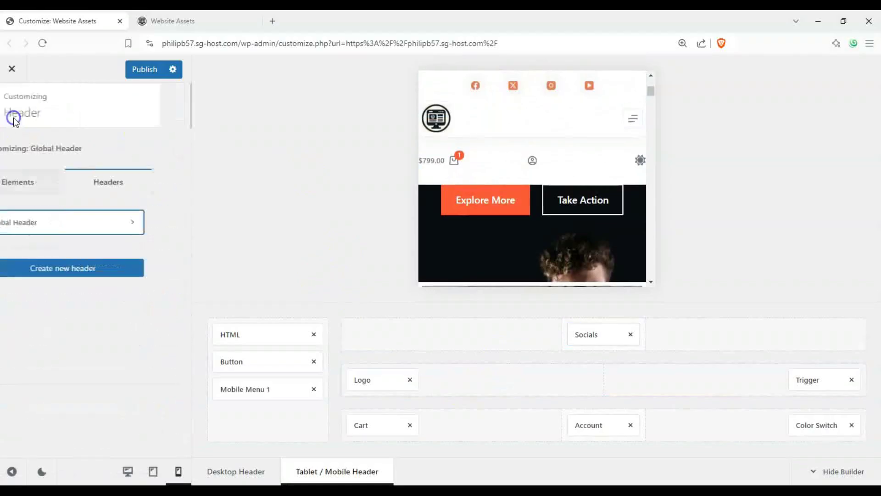
left_click(52, 183)
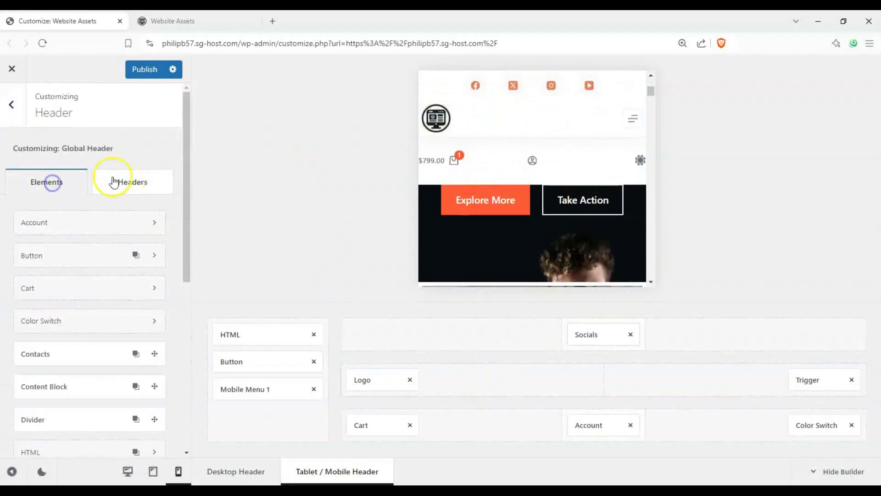
left_click(115, 180)
left_click(48, 224)
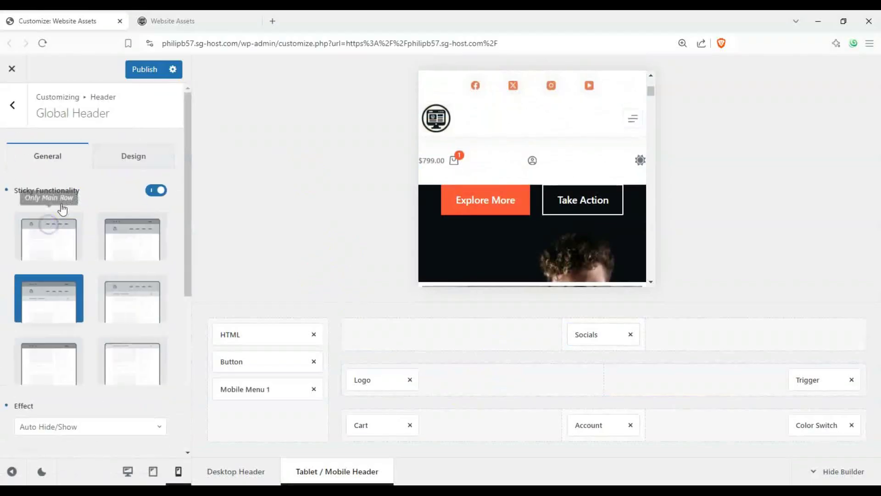
left_click(52, 259)
scroll(470, 235, "down", 5)
scroll(481, 225, "up", 5)
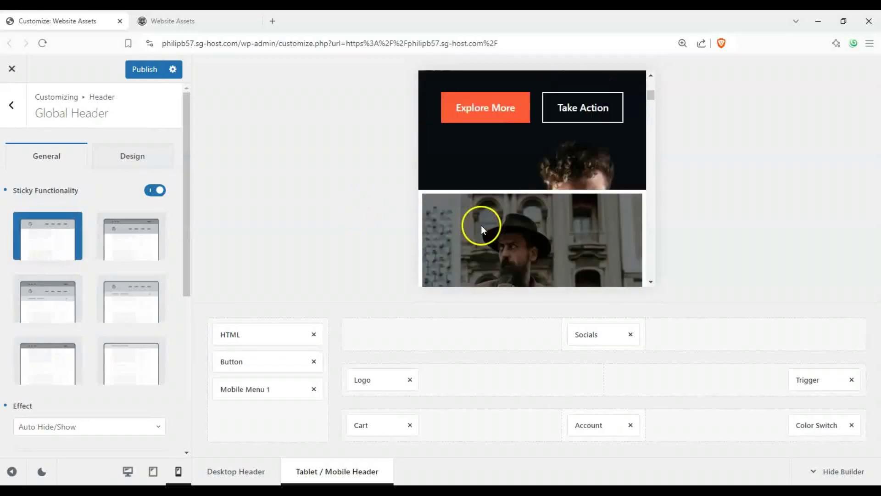
scroll(478, 211, "down", 4)
scroll(475, 206, "up", 3)
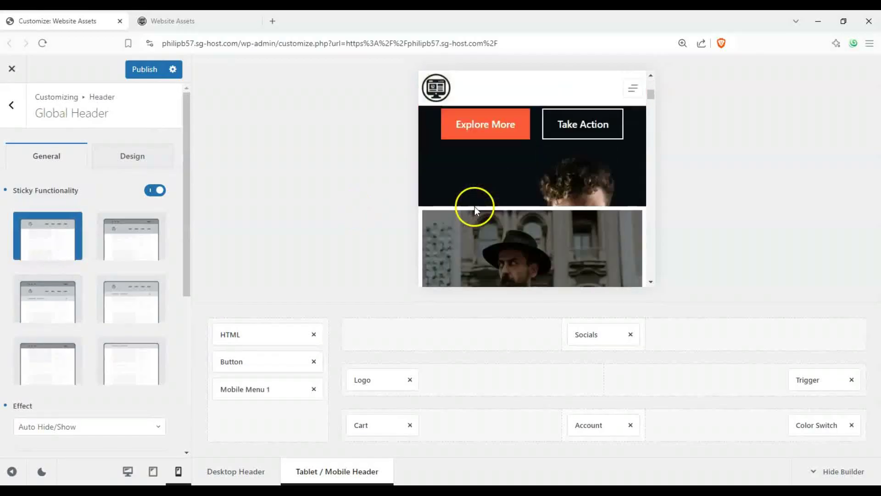
scroll(475, 207, "up", 2)
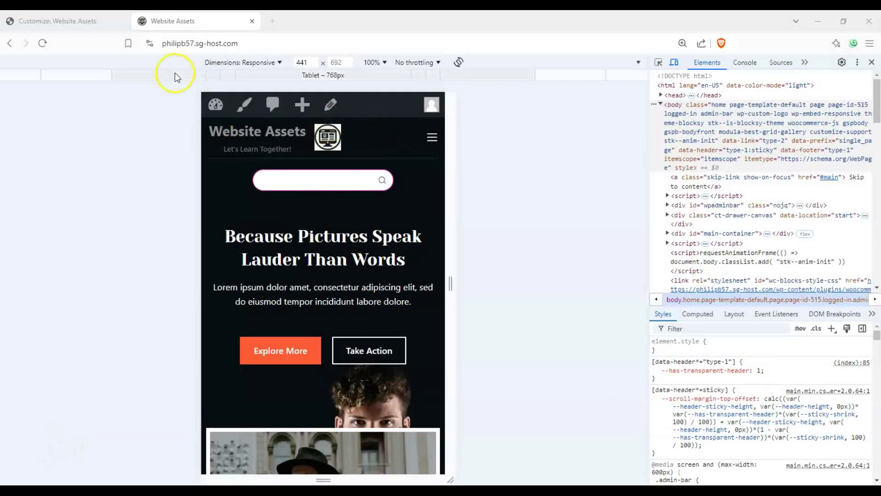
Step: Reload the live site in the responsive mobile view and examine its header at the page top and further down
scroll(283, 179, "down", 5)
scroll(270, 171, "up", 5)
left_click(40, 42)
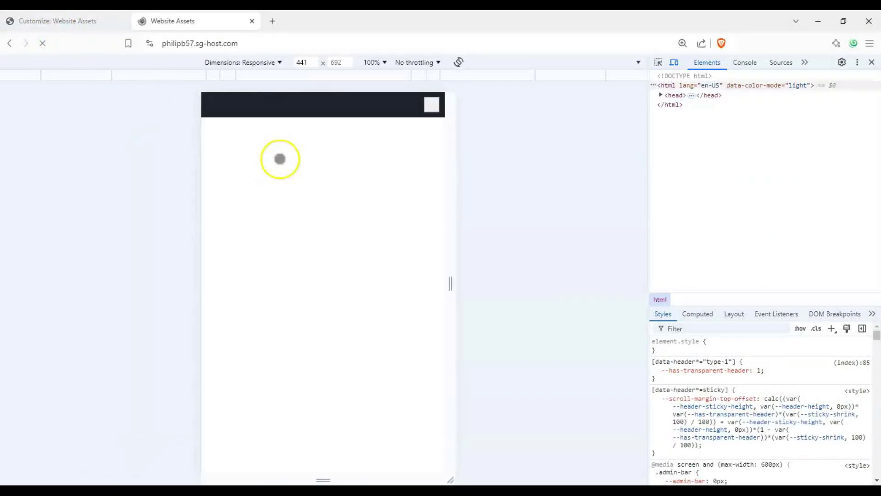
scroll(293, 200, "down", 4)
scroll(306, 200, "down", 3)
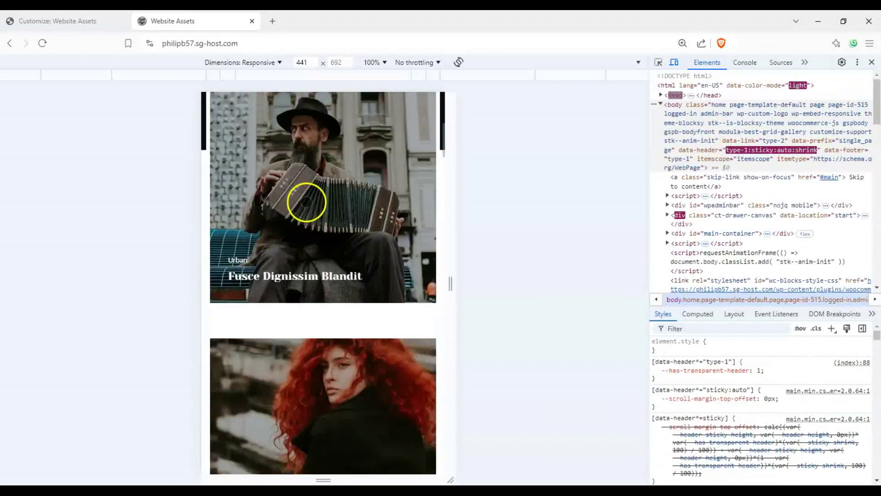
scroll(305, 198, "up", 8)
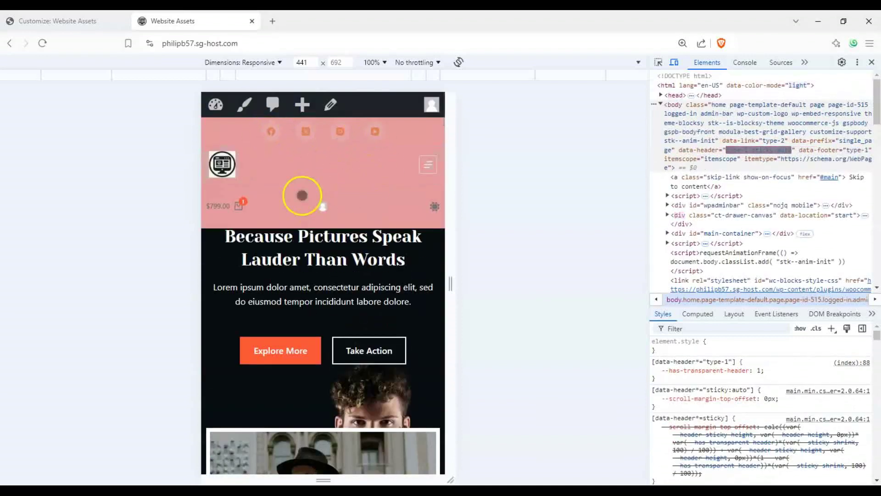
Step: Examine how the mobile header's rows behave on the live page when moving repeatedly between the page top and the image cards
scroll(365, 212, "down", 4)
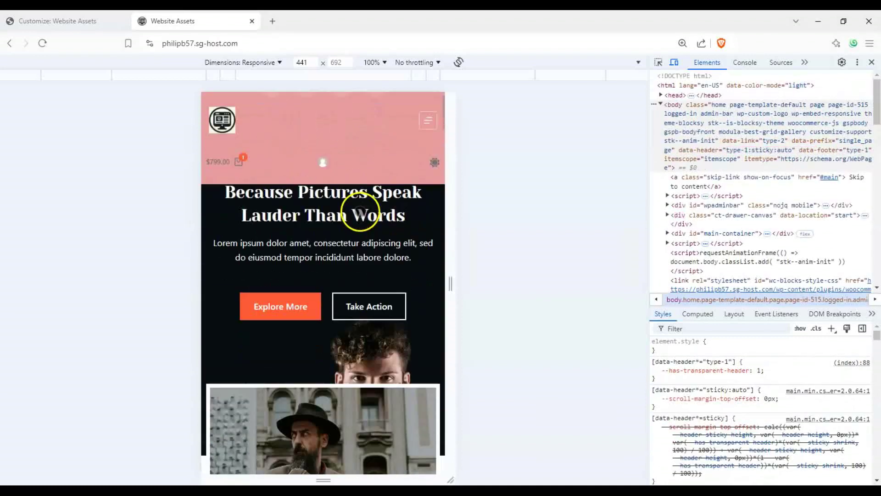
scroll(363, 205, "up", 4)
scroll(358, 211, "down", 6)
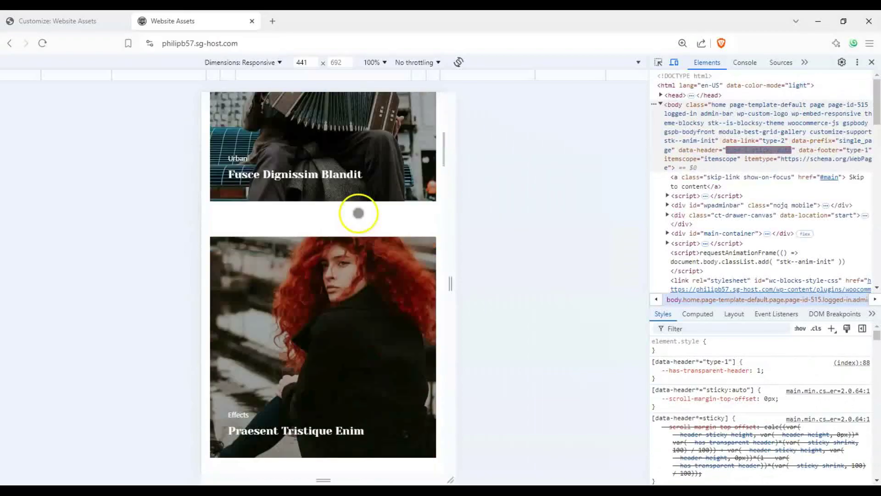
scroll(354, 213, "up", 6)
scroll(354, 214, "down", 6)
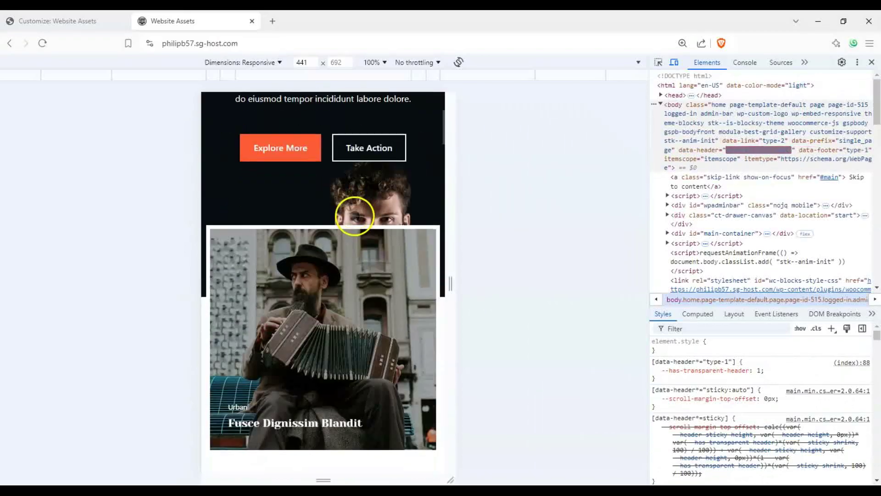
scroll(354, 214, "up", 6)
scroll(354, 214, "down", 6)
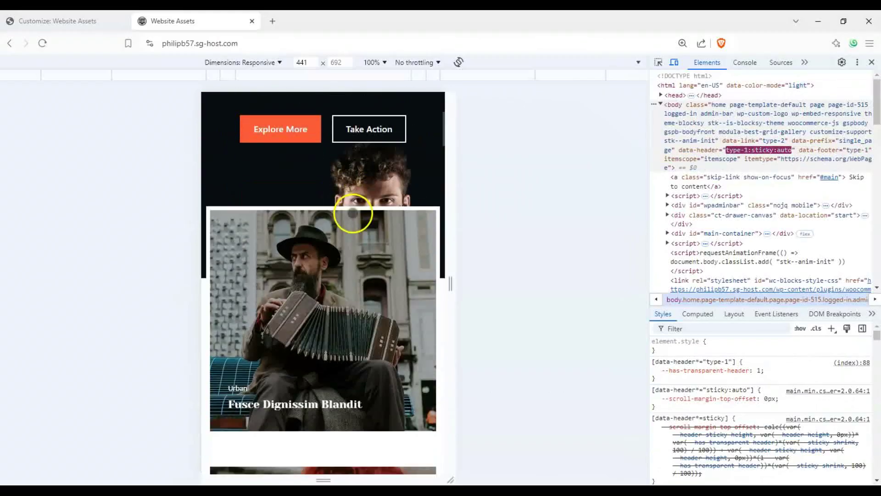
scroll(349, 211, "up", 3)
scroll(345, 211, "up", 3)
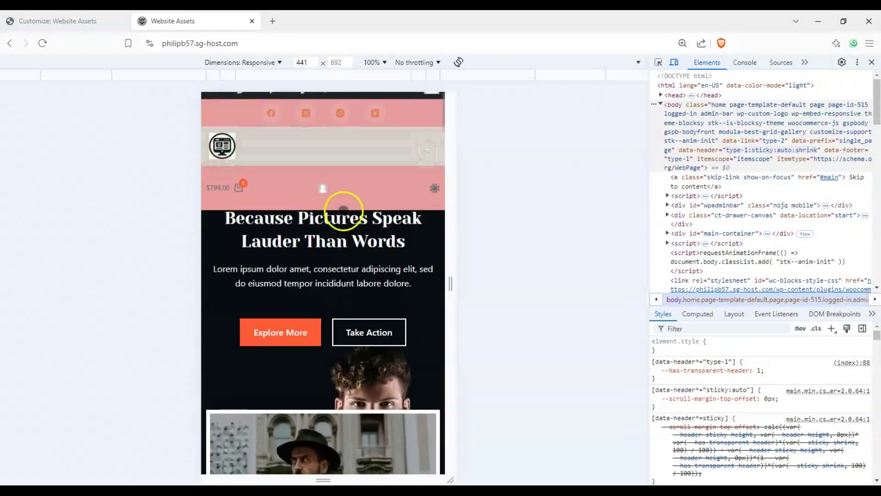
scroll(345, 211, "down", 6)
scroll(346, 212, "up", 2)
scroll(346, 211, "up", 3)
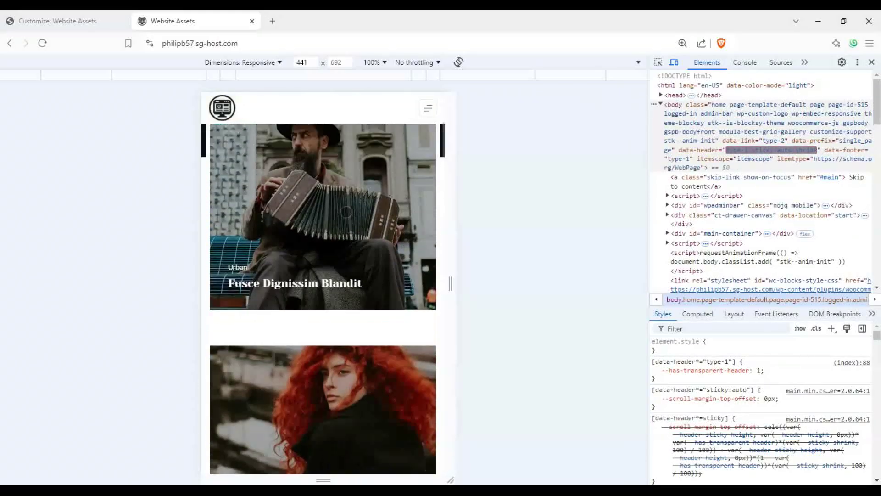
Step: Open and close the mobile menu from the sticky header, and return to the page top to check the full header
left_click(424, 110)
left_click(420, 111)
scroll(360, 207, "up", 5)
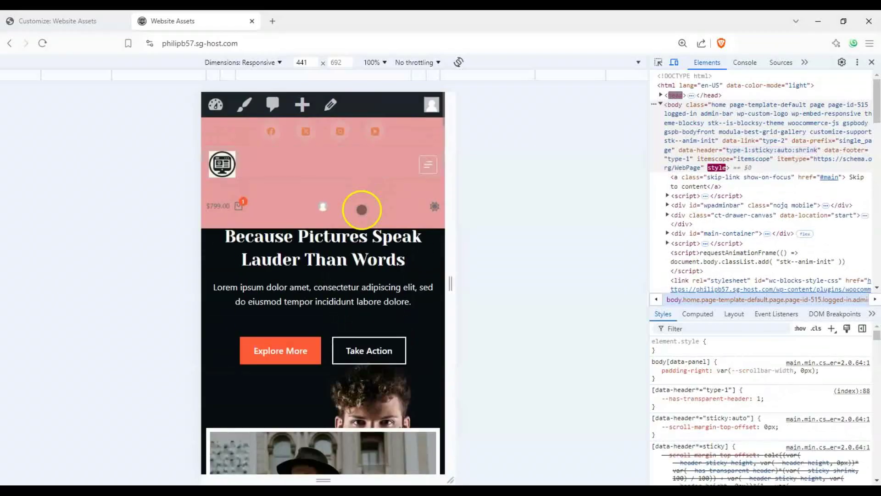